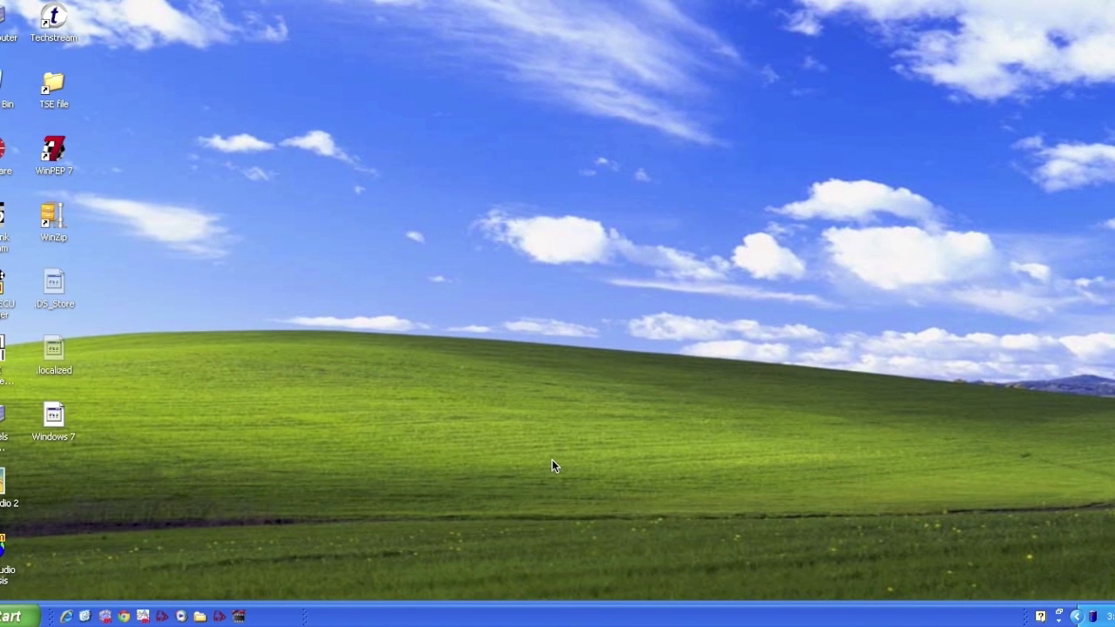
Step: Launch FastWorks Beyond OE Edition and open the development .cod tune from the T4 REV310 folder
{"action": "left_click", "coordinate": [218, 617]}
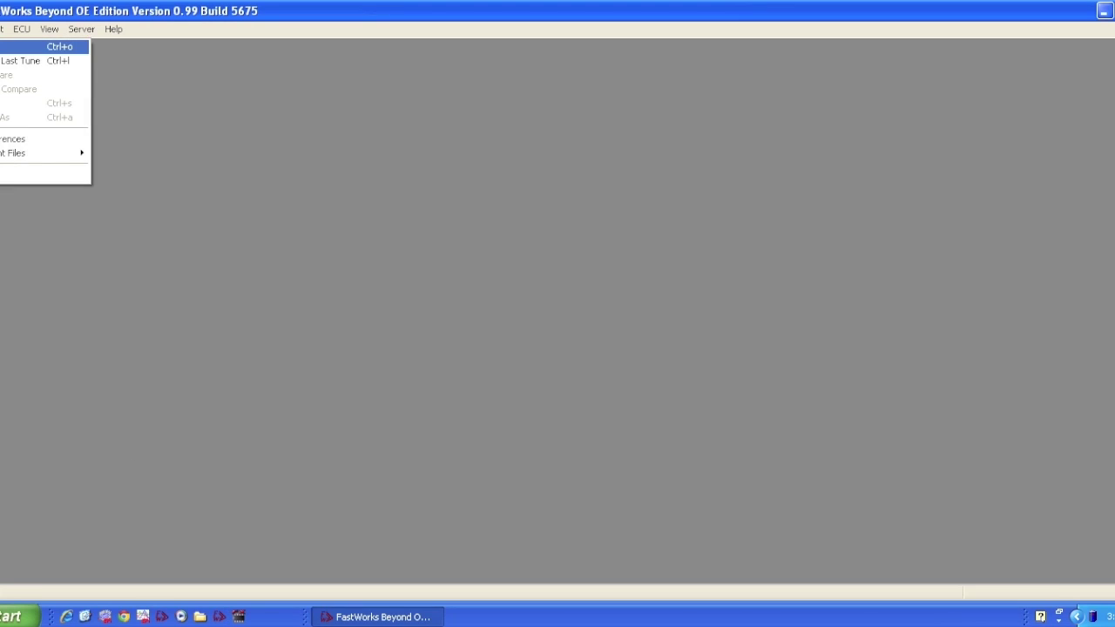
{"action": "left_click", "coordinate": [52, 44]}
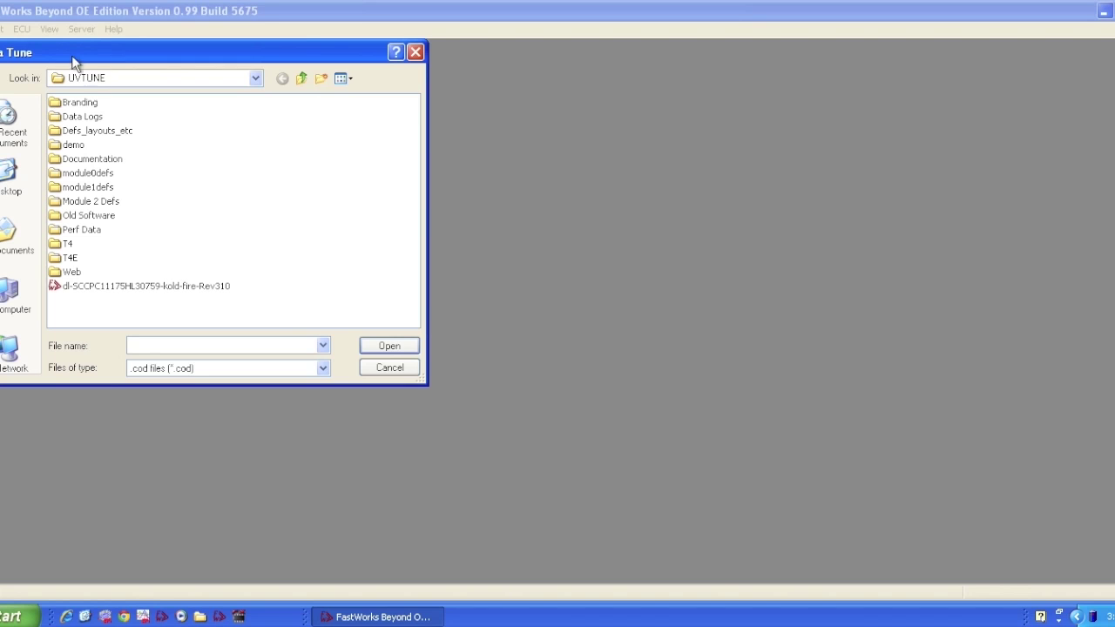
{"action": "double_click", "coordinate": [70, 244]}
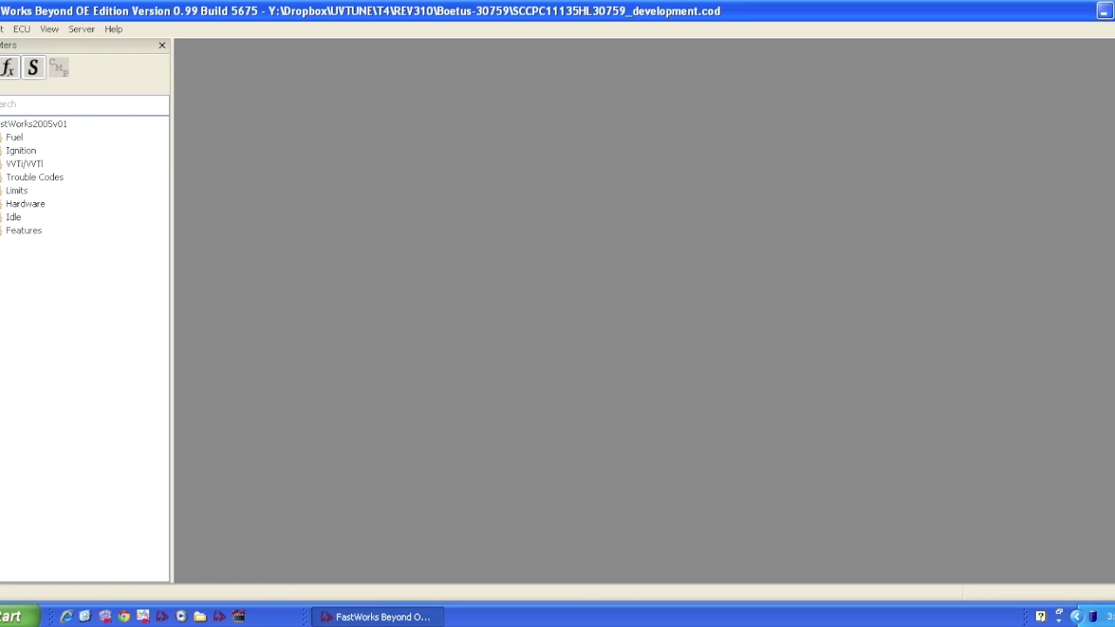
Step: Review the Fuel AFR Target table in the Fuel category, and close it when finished
{"action": "left_click", "coordinate": [33, 124]}
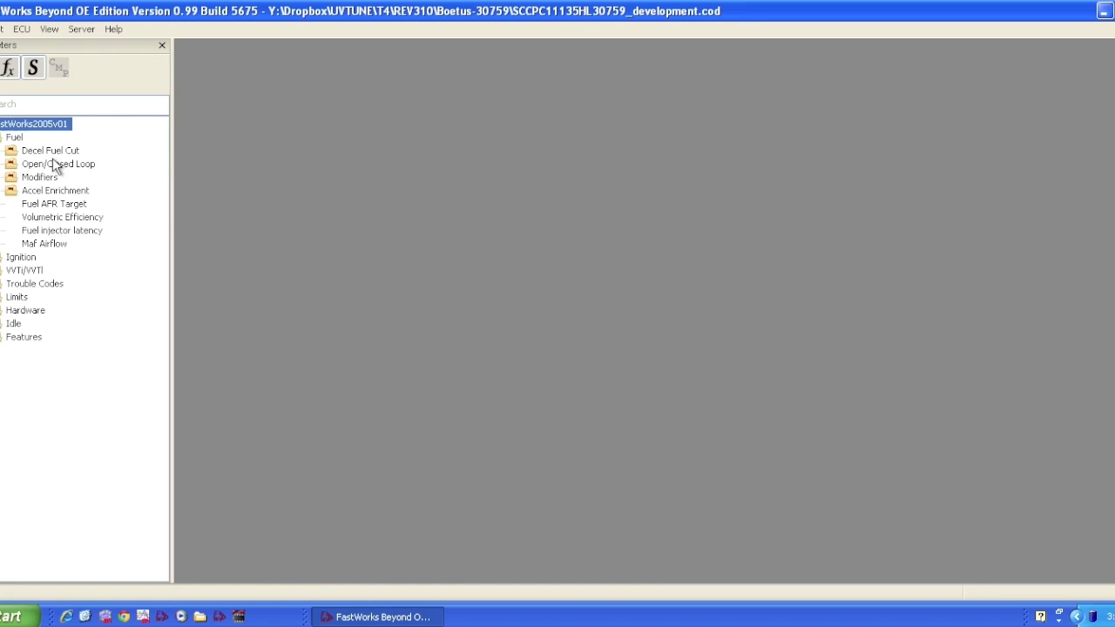
{"action": "left_click", "coordinate": [63, 207]}
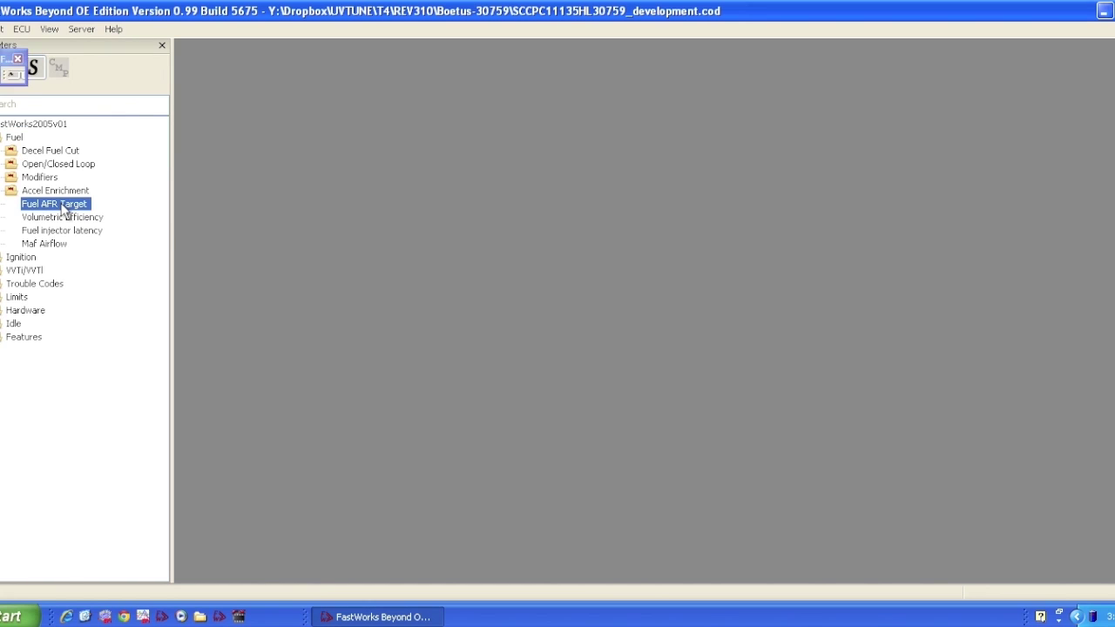
{"action": "double_click", "coordinate": [62, 207]}
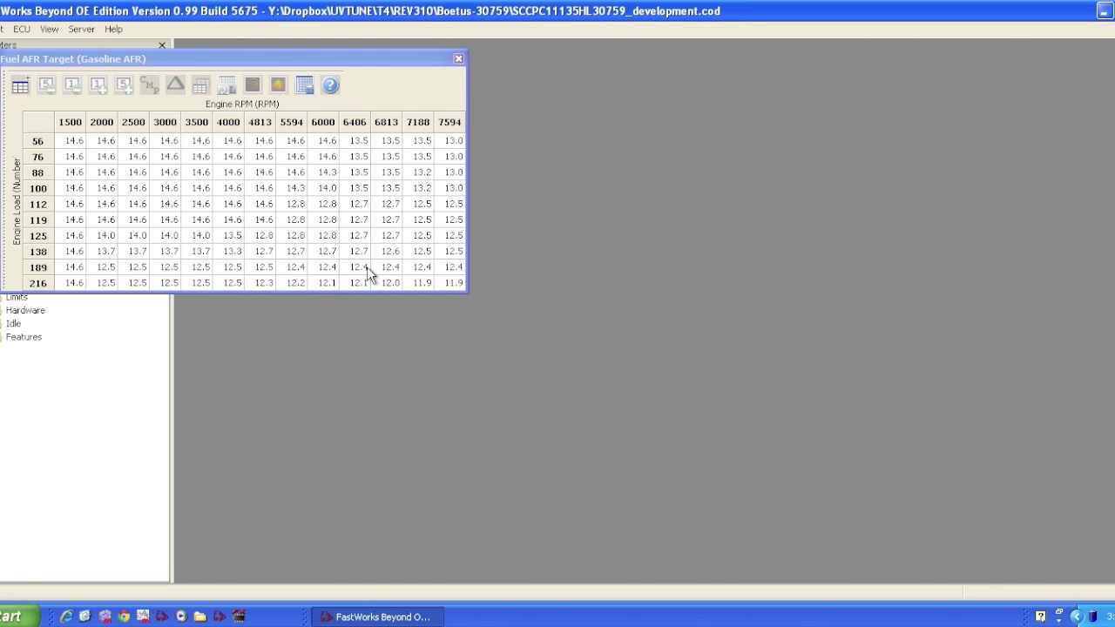
{"action": "left_click", "coordinate": [458, 58]}
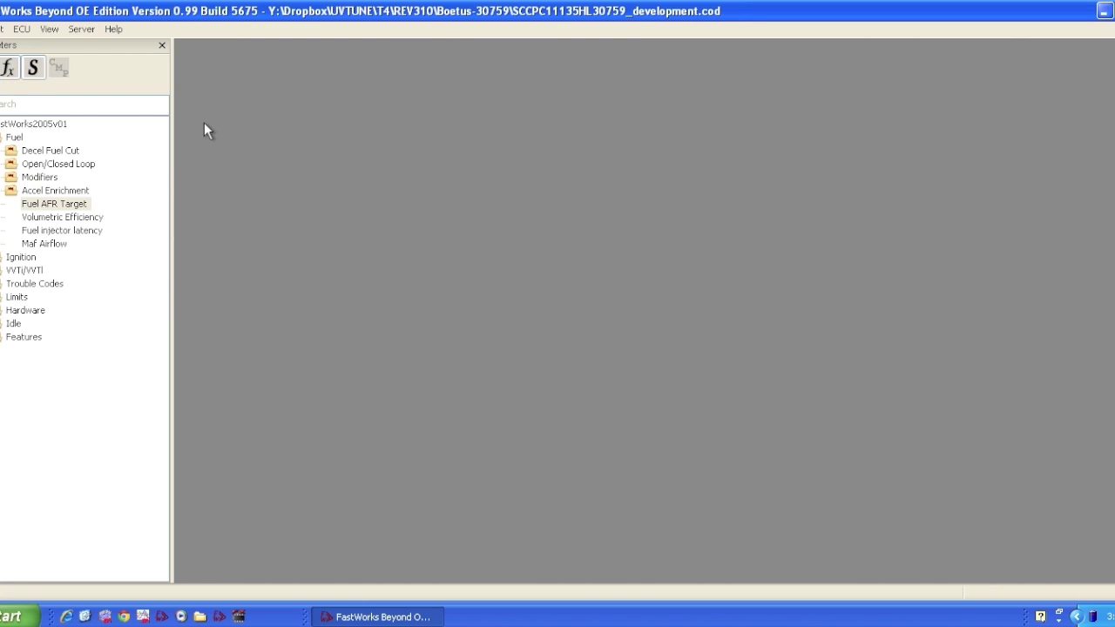
Step: Open the Volumetric Efficiency table and examine the value adjustment options for the cell at 2750 RPM and load 216, without applying any
{"action": "double_click", "coordinate": [85, 220]}
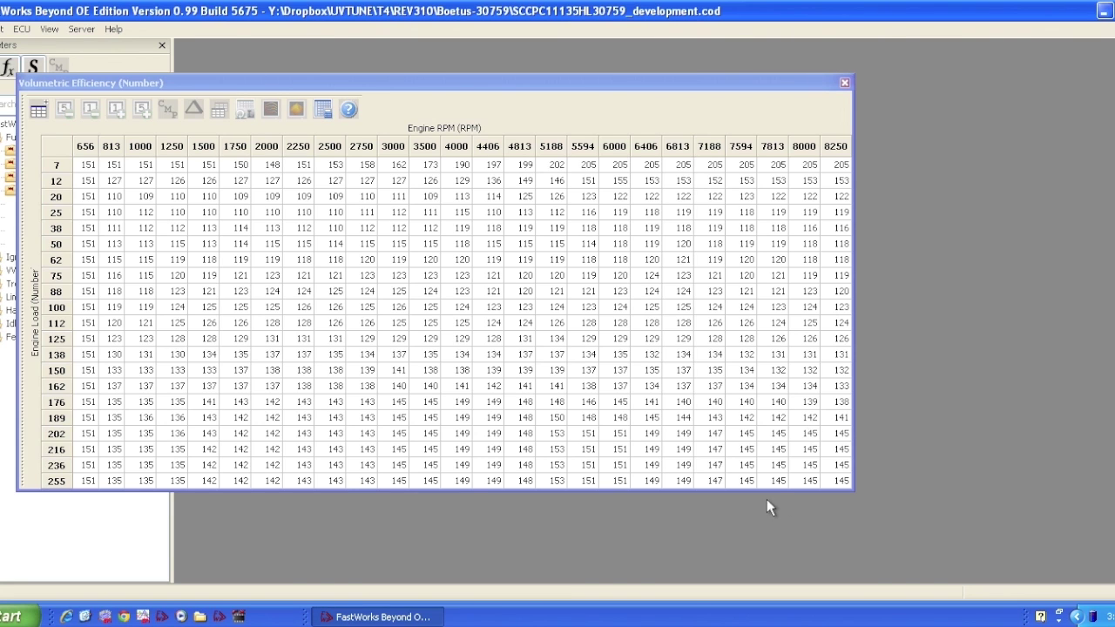
{"action": "left_click", "coordinate": [359, 449]}
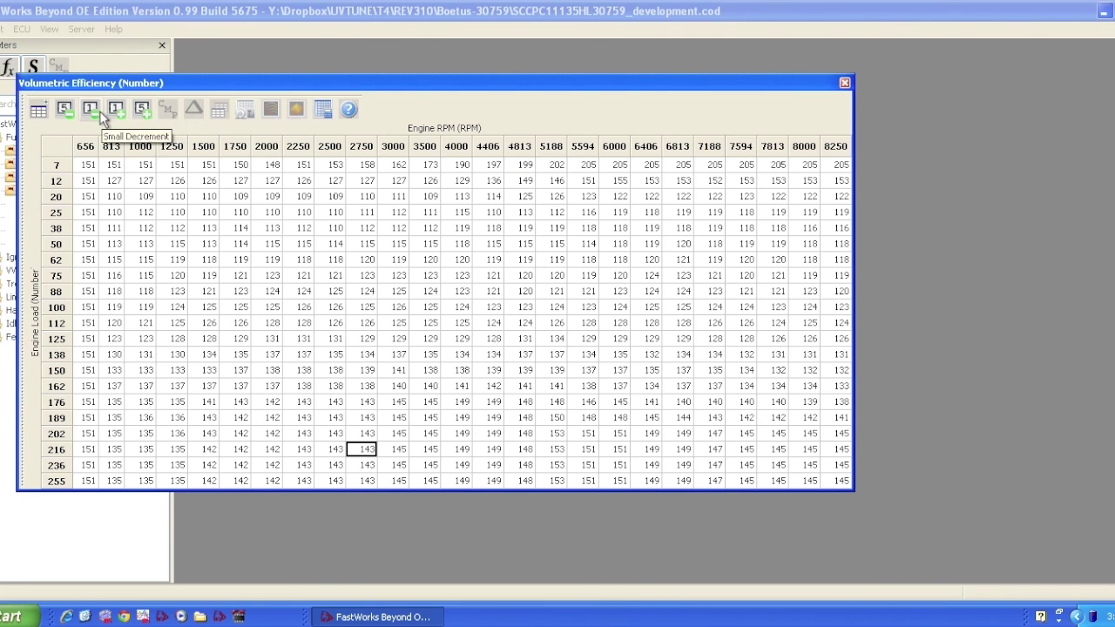
{"action": "right_click", "coordinate": [371, 453]}
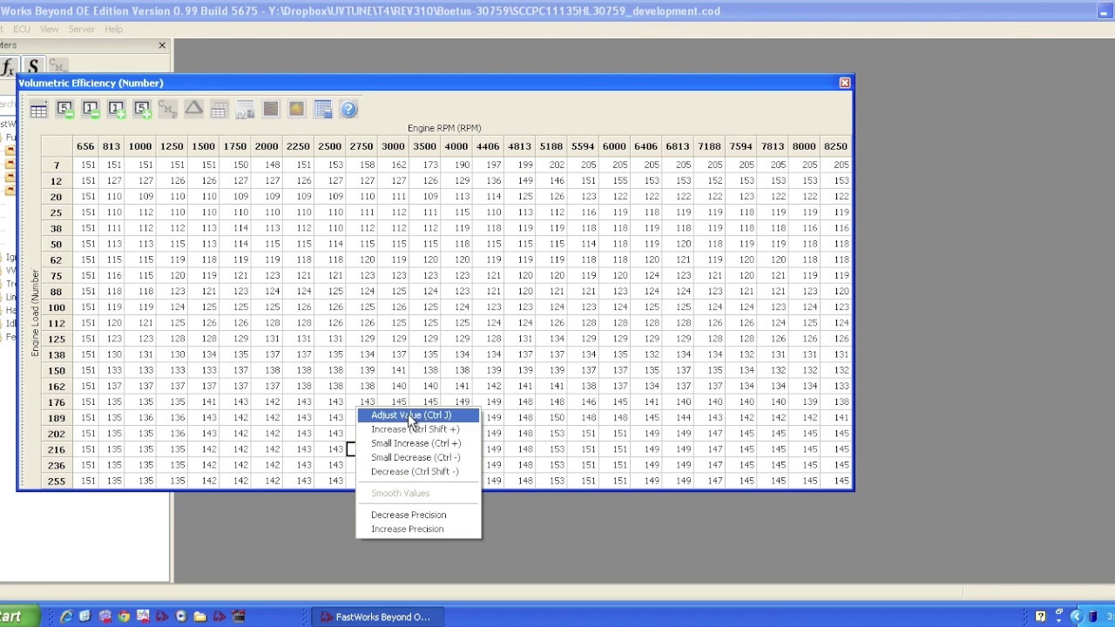
{"action": "left_click", "coordinate": [408, 415]}
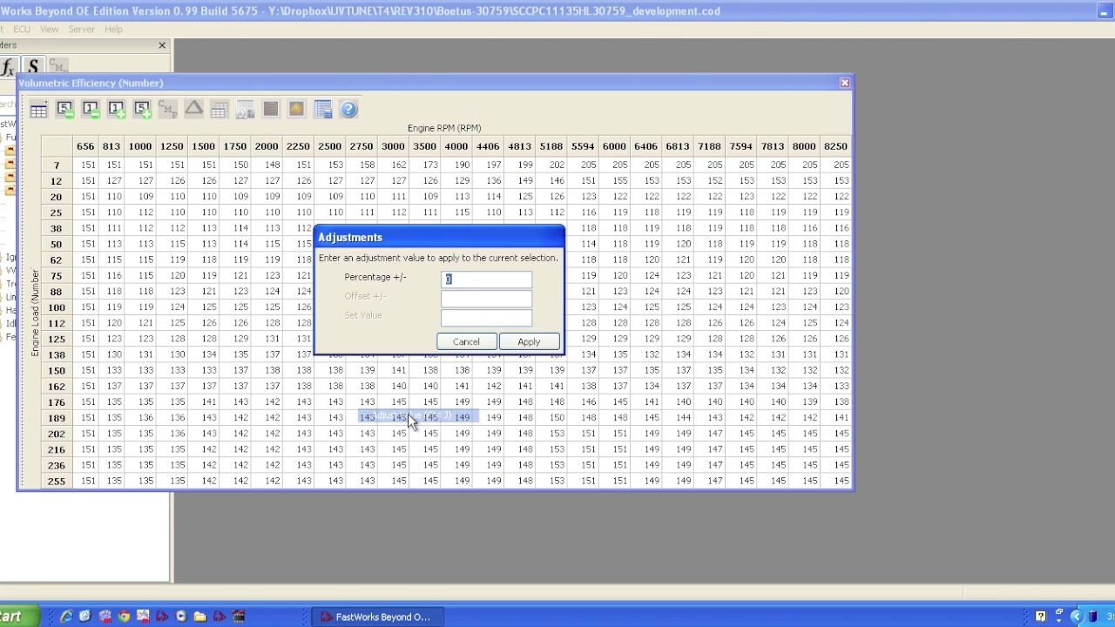
{"action": "left_click", "coordinate": [471, 298]}
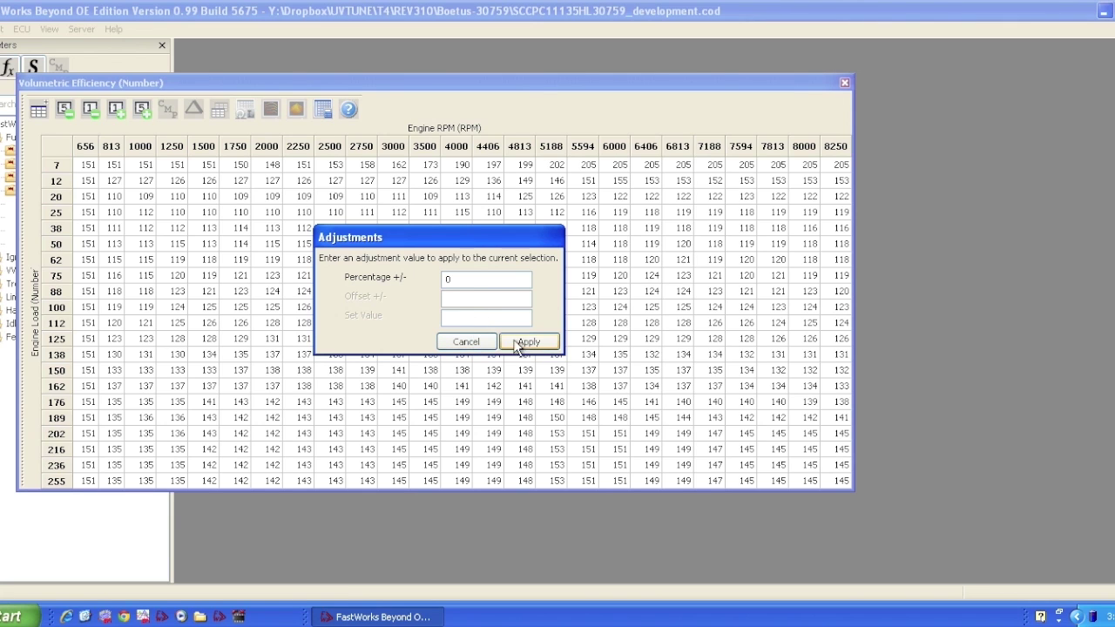
{"action": "left_click", "coordinate": [470, 345]}
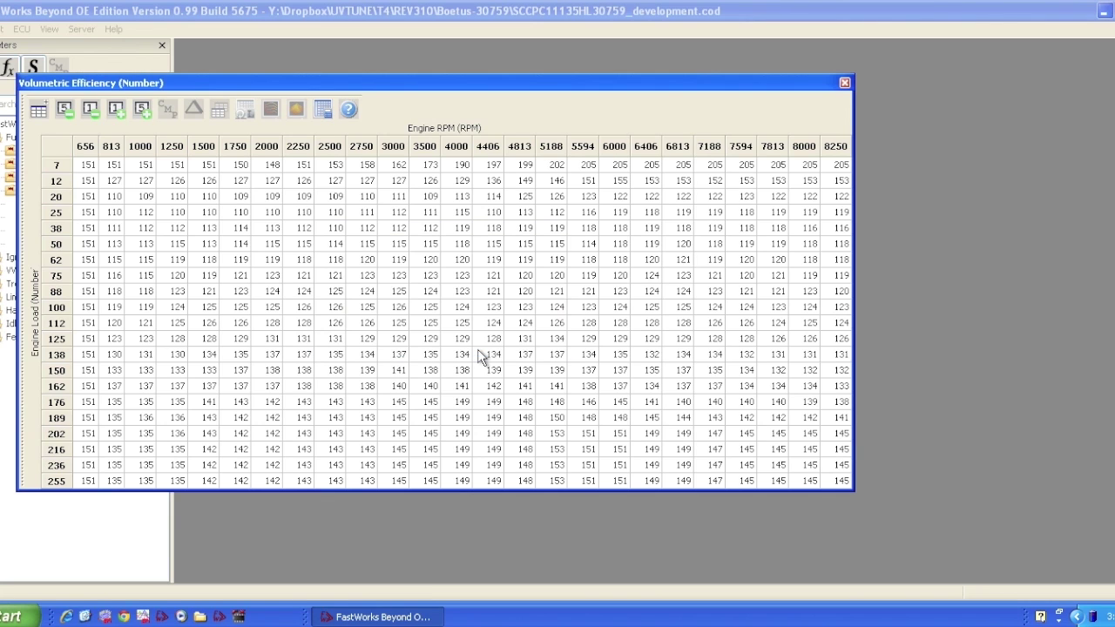
Step: Increase the Volumetric Efficiency values by 1 for 2750 to 8250 RPM at loads 202 to 255
{"action": "left_click", "coordinate": [375, 433]}
{"action": "left_click_drag", "start_coordinate": [374, 431], "coordinate": [829, 485]}
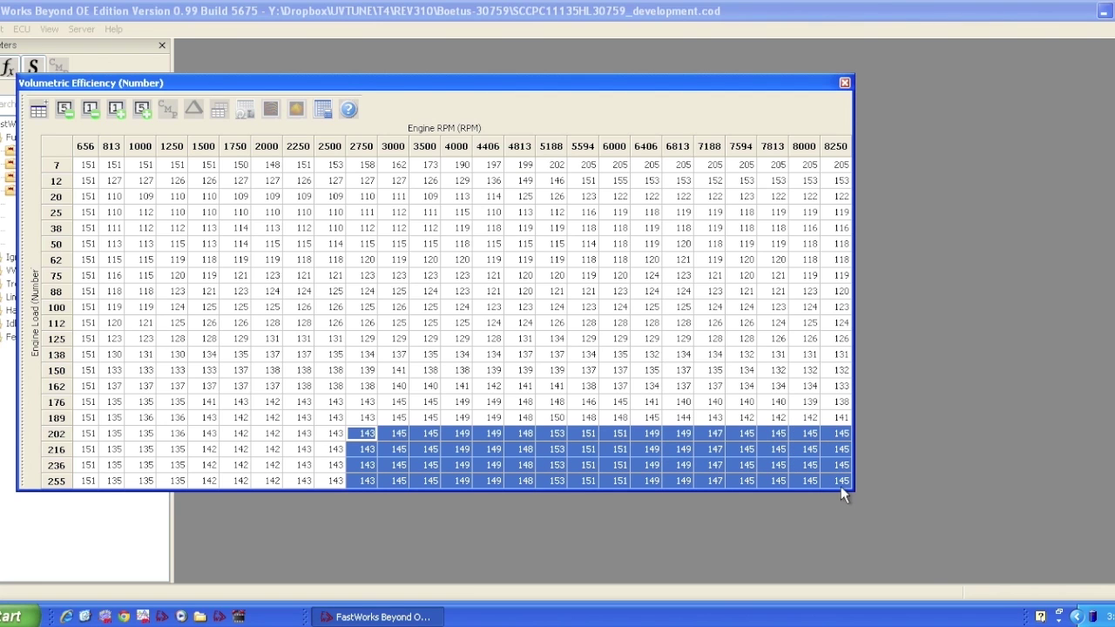
{"action": "key", "text": "plus"}
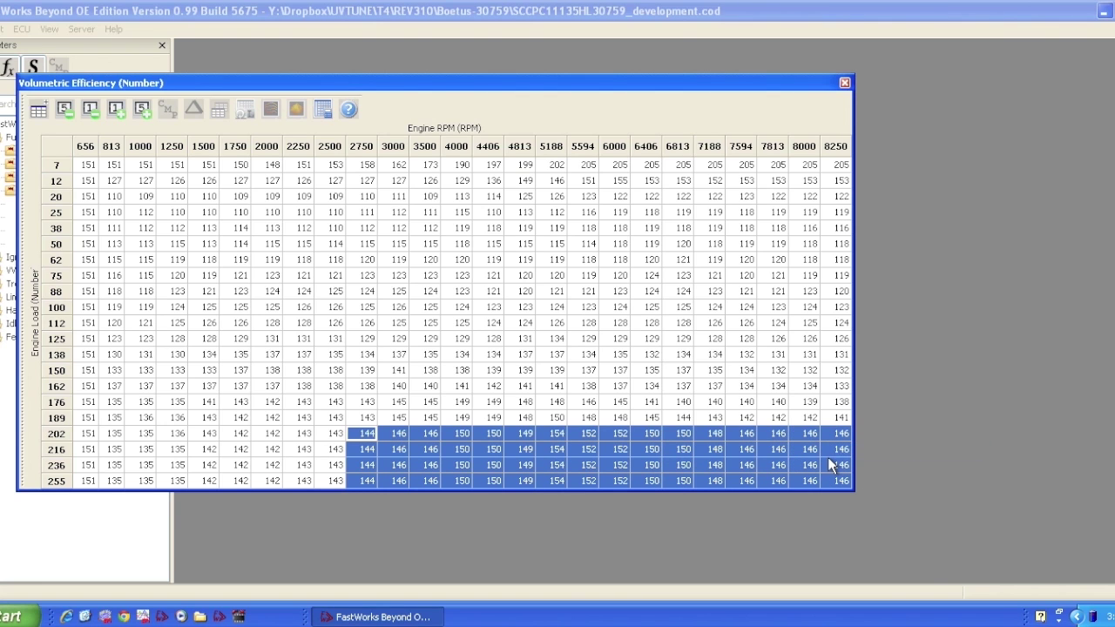
Step: Try the large and small increments and decrements on the selected Volumetric Efficiency cells
{"action": "left_click", "coordinate": [144, 113]}
{"action": "left_click", "coordinate": [70, 112]}
{"action": "left_click", "coordinate": [114, 111]}
{"action": "left_click", "coordinate": [89, 109]}
Step: Interpolate the Volumetric Efficiency values vertically from load 150 to 202 across 2750 to 8250 RPM, and close the table
{"action": "left_click_drag", "start_coordinate": [368, 433], "coordinate": [849, 379]}
{"action": "right_click", "coordinate": [834, 331]}
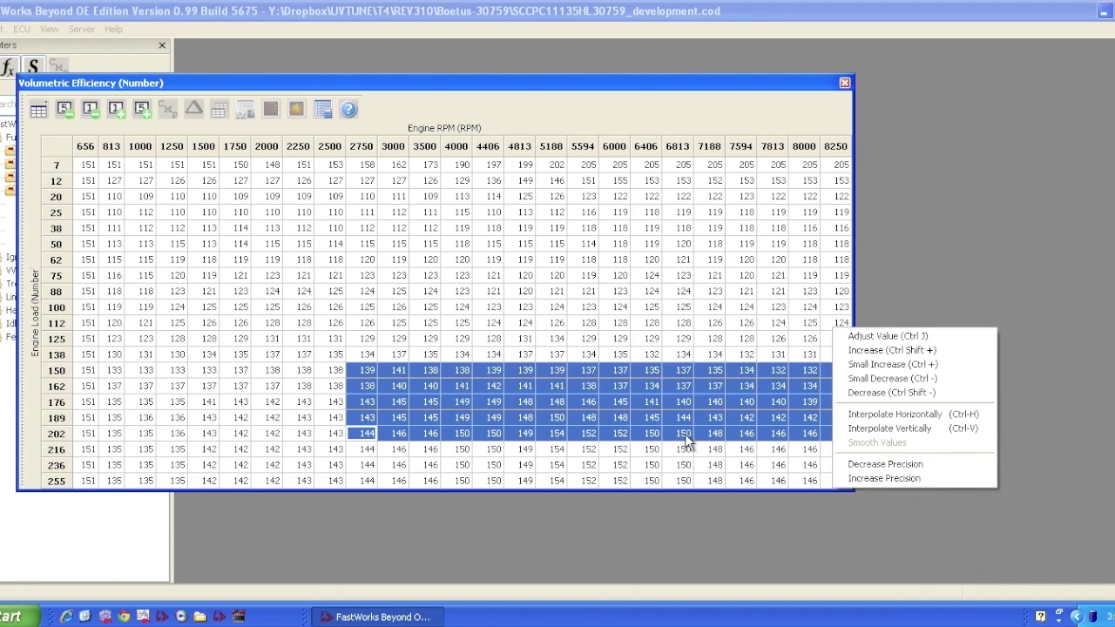
{"action": "left_click", "coordinate": [859, 429]}
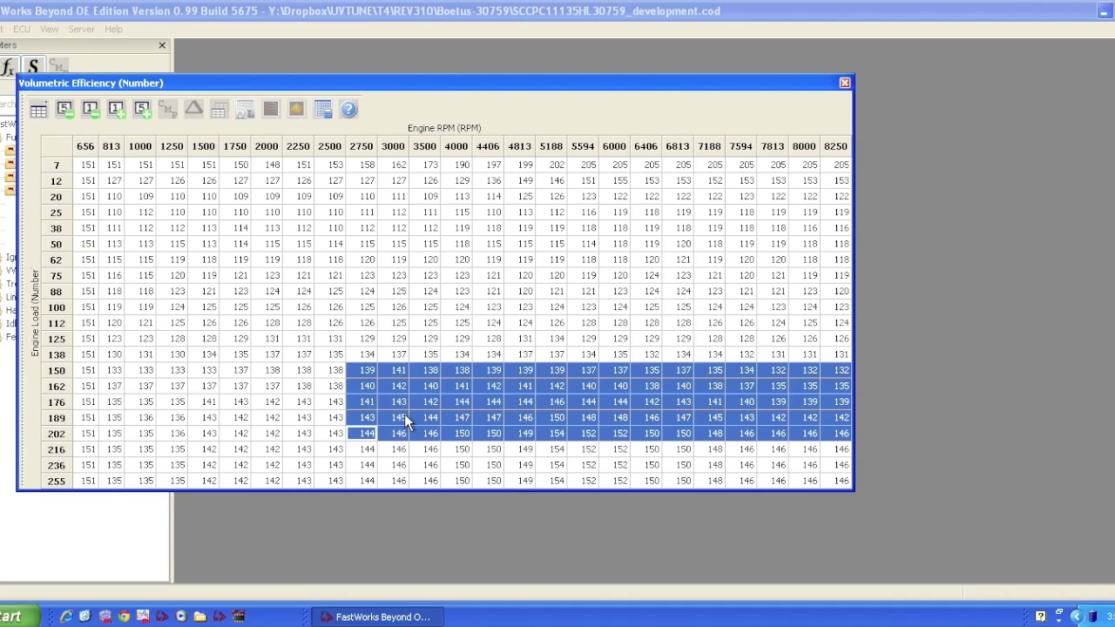
{"action": "left_click", "coordinate": [844, 83]}
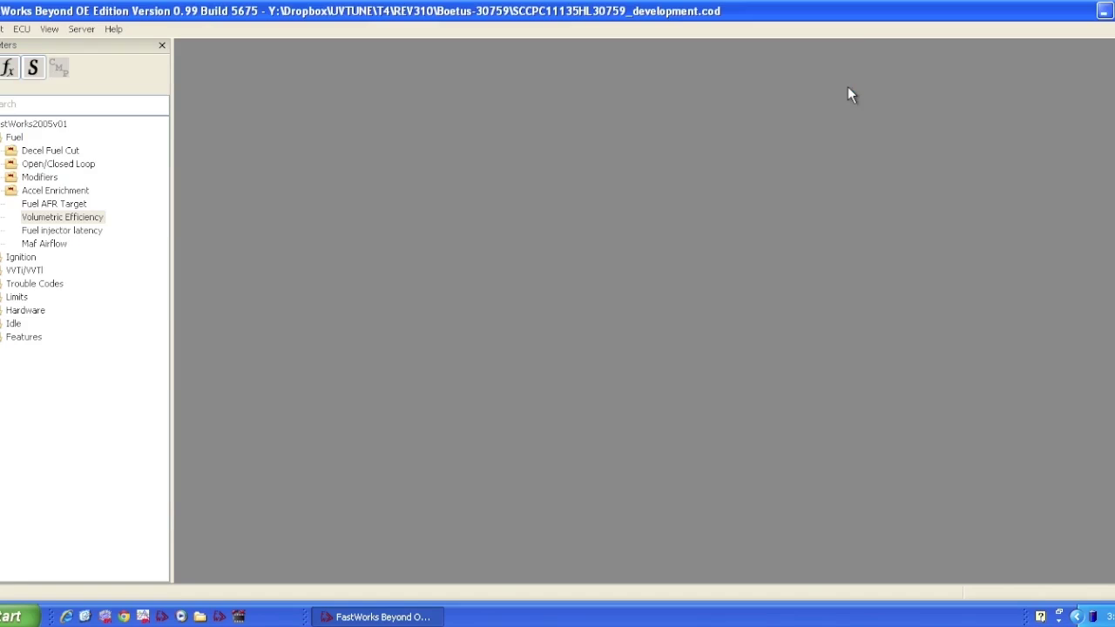
Step: Review the Maf Airflow table in the Fuel category, and close it when finished
{"action": "left_click", "coordinate": [45, 246]}
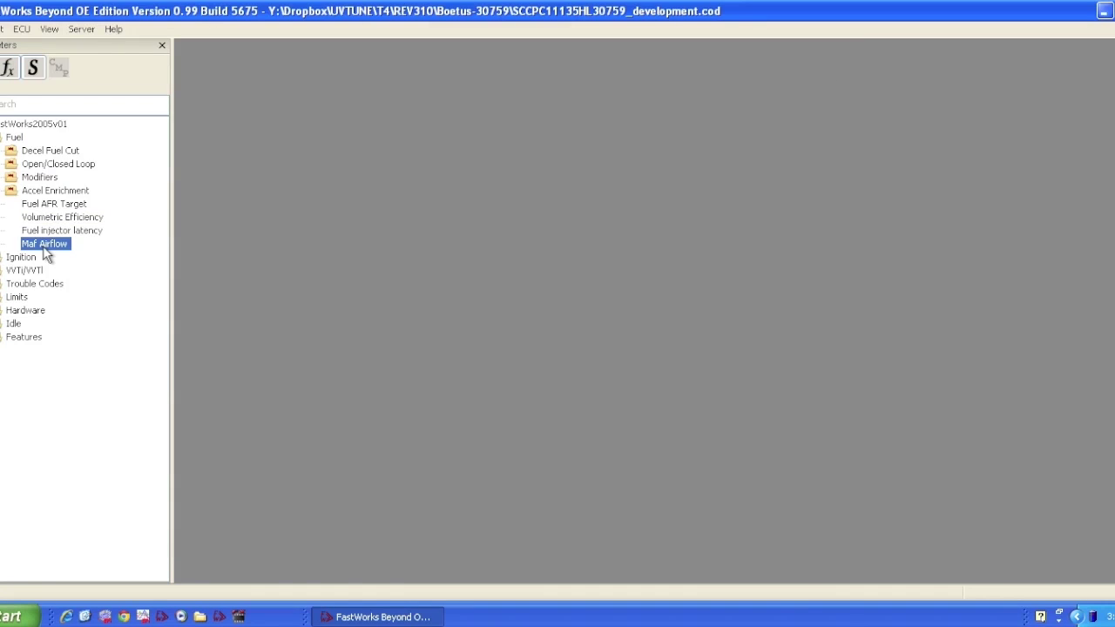
{"action": "double_click", "coordinate": [45, 247]}
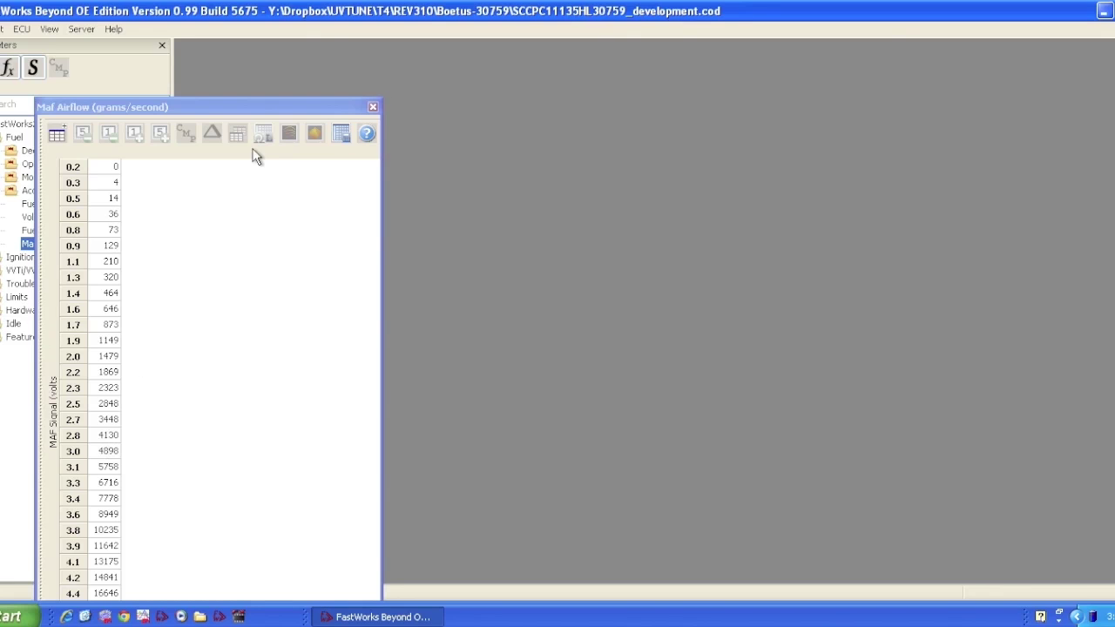
{"action": "left_click", "coordinate": [374, 107]}
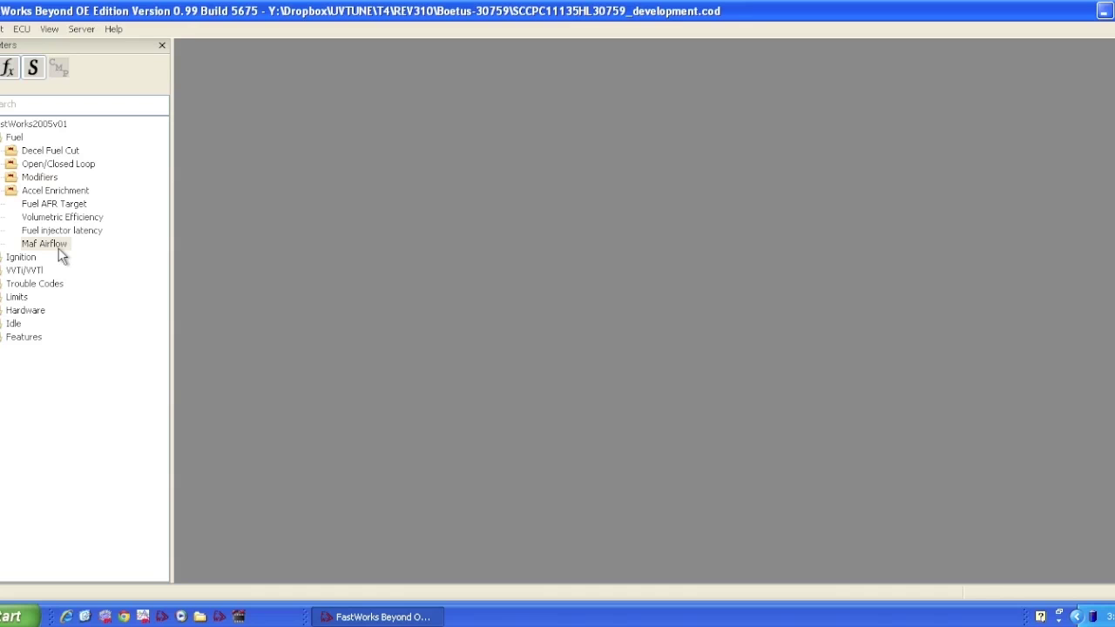
Step: Review the Knock Timing and Ignition Timing tables in the Ignition category, closing each when finished
{"action": "left_click", "coordinate": [1, 257]}
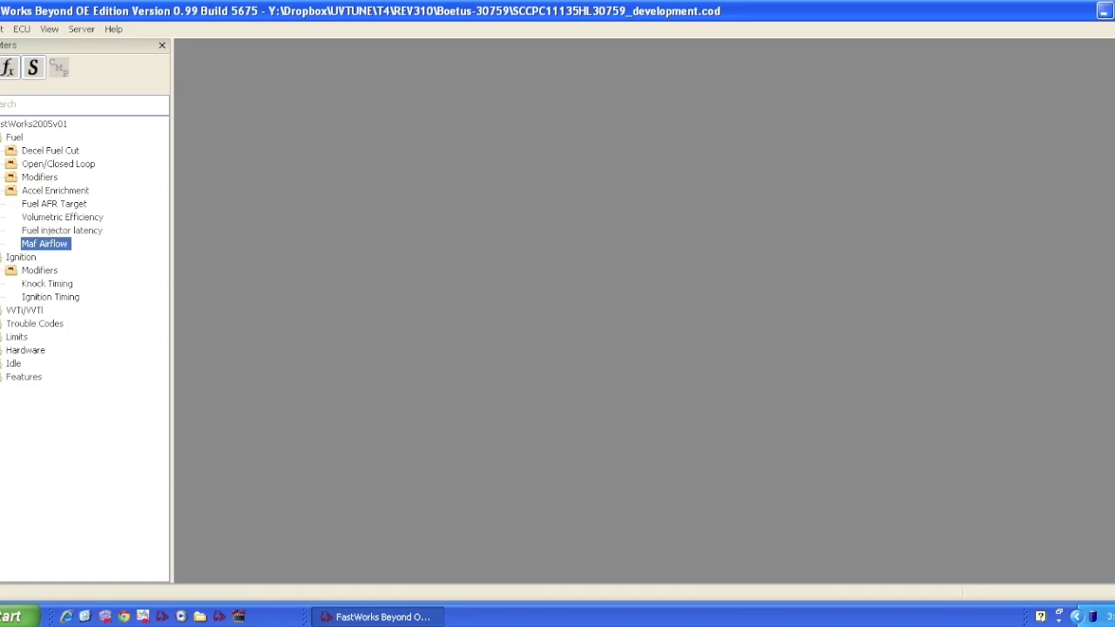
{"action": "double_click", "coordinate": [50, 285]}
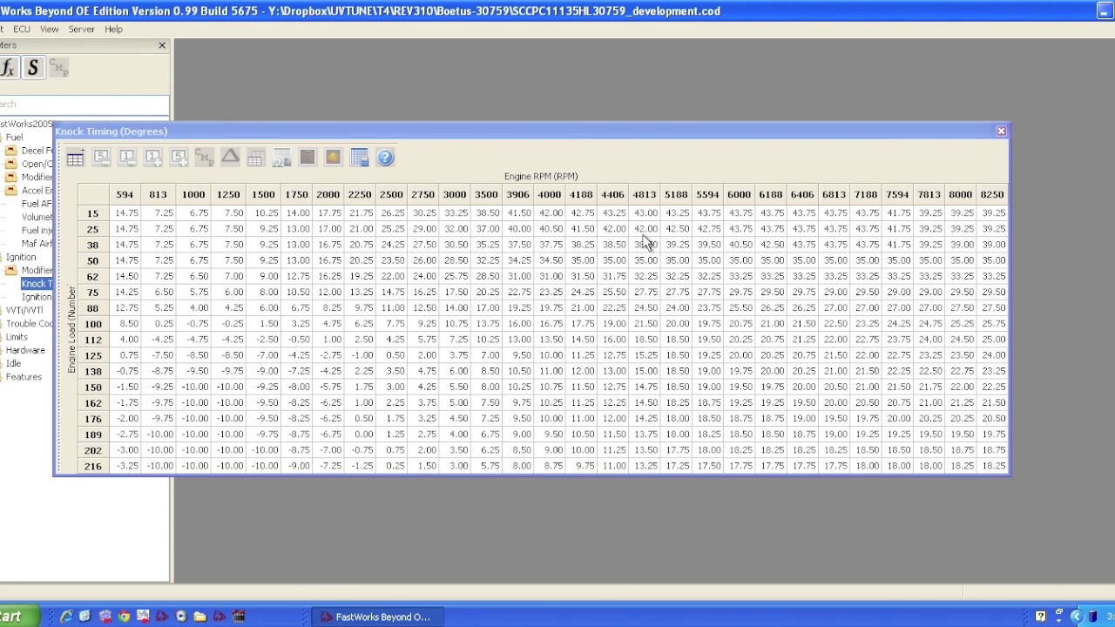
{"action": "left_click", "coordinate": [1001, 131]}
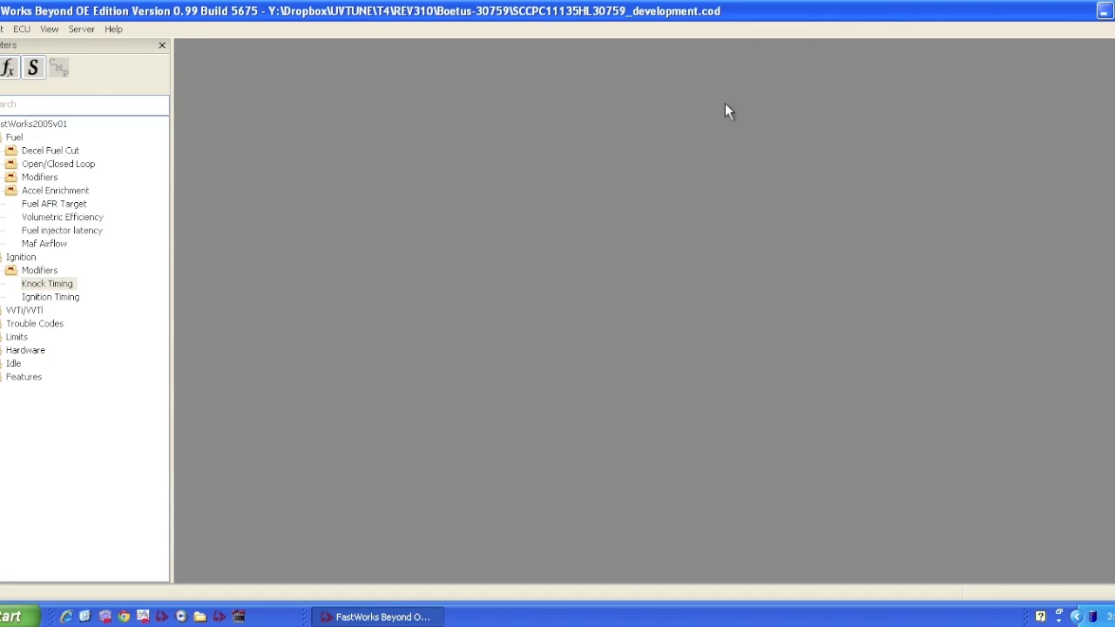
{"action": "double_click", "coordinate": [70, 301]}
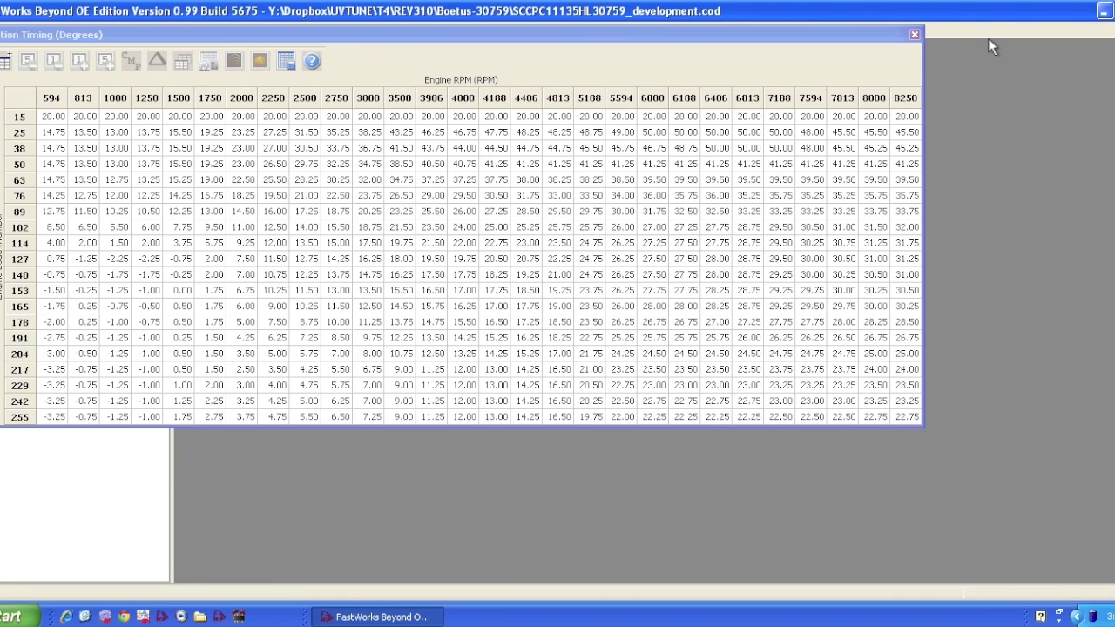
{"action": "left_click_drag", "start_coordinate": [863, 39], "coordinate": [943, 78]}
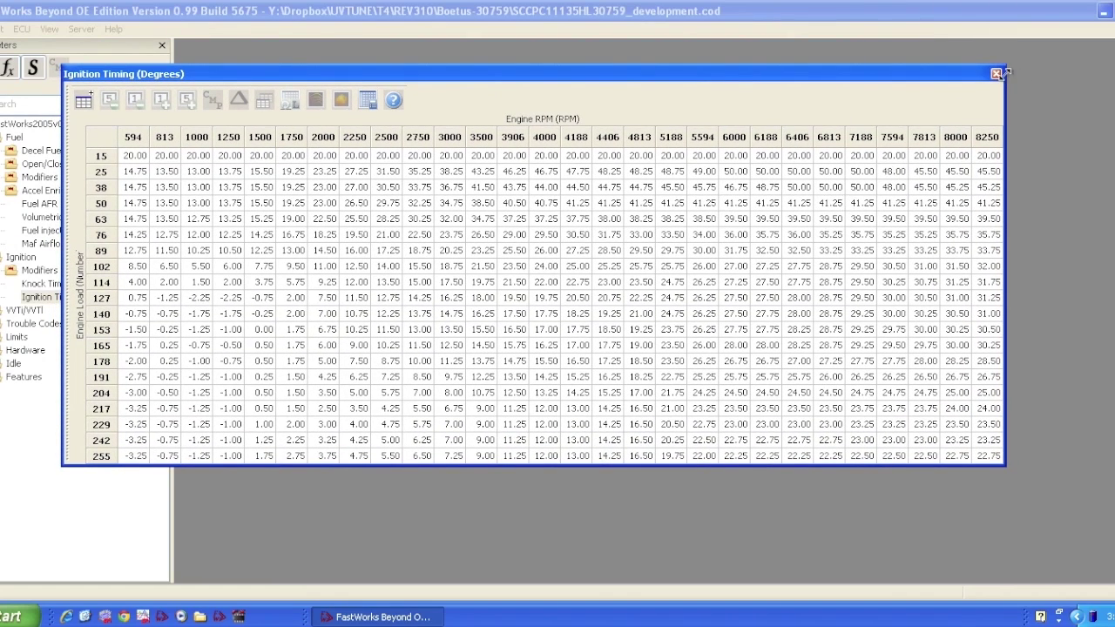
{"action": "left_click", "coordinate": [996, 73]}
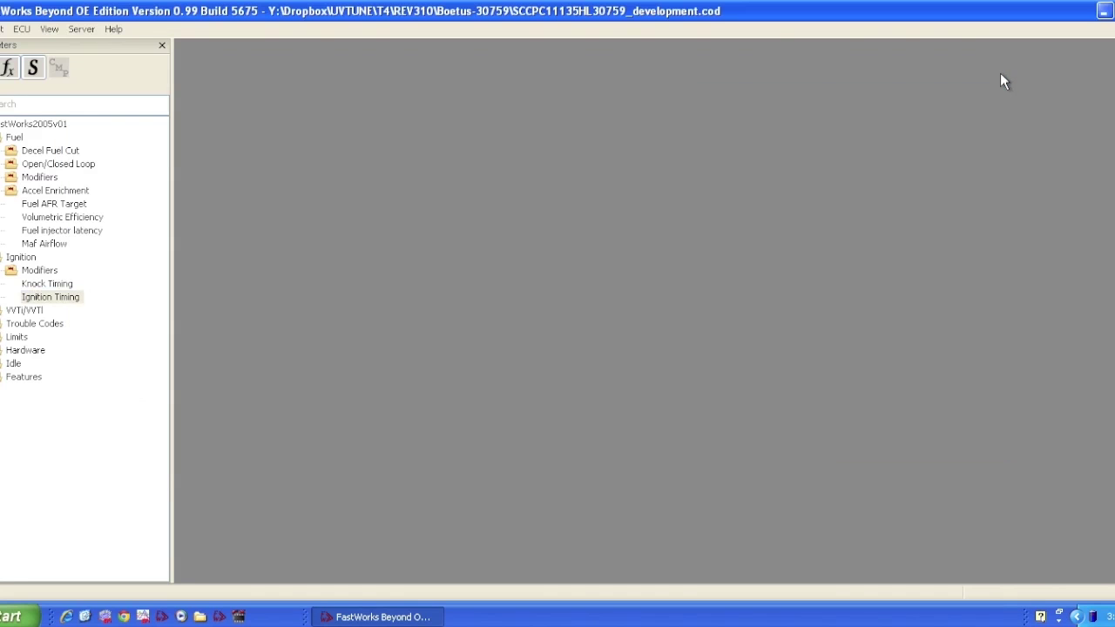
Step: Review the IAT Timing table among the Ignition modifiers, and close it when finished
{"action": "left_click", "coordinate": [2, 271]}
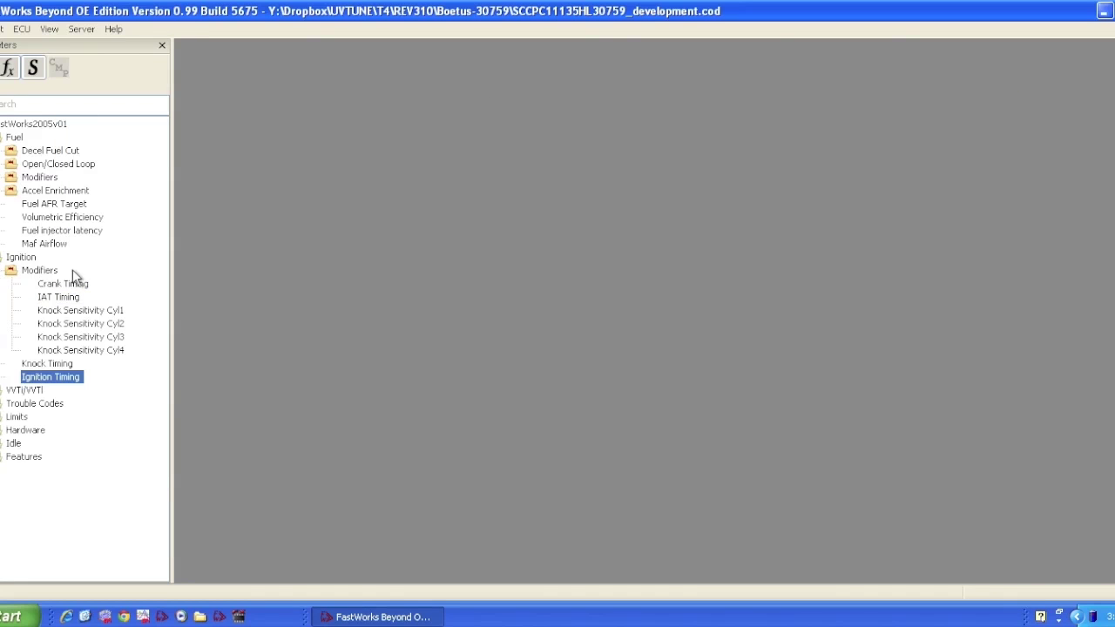
{"action": "double_click", "coordinate": [70, 301]}
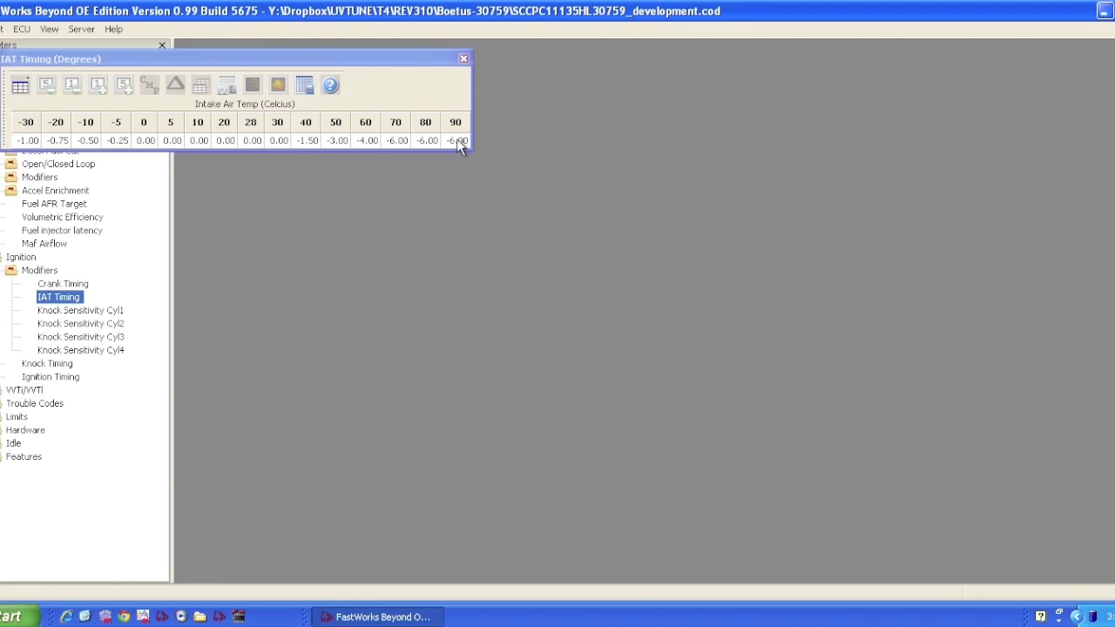
{"action": "left_click", "coordinate": [464, 61]}
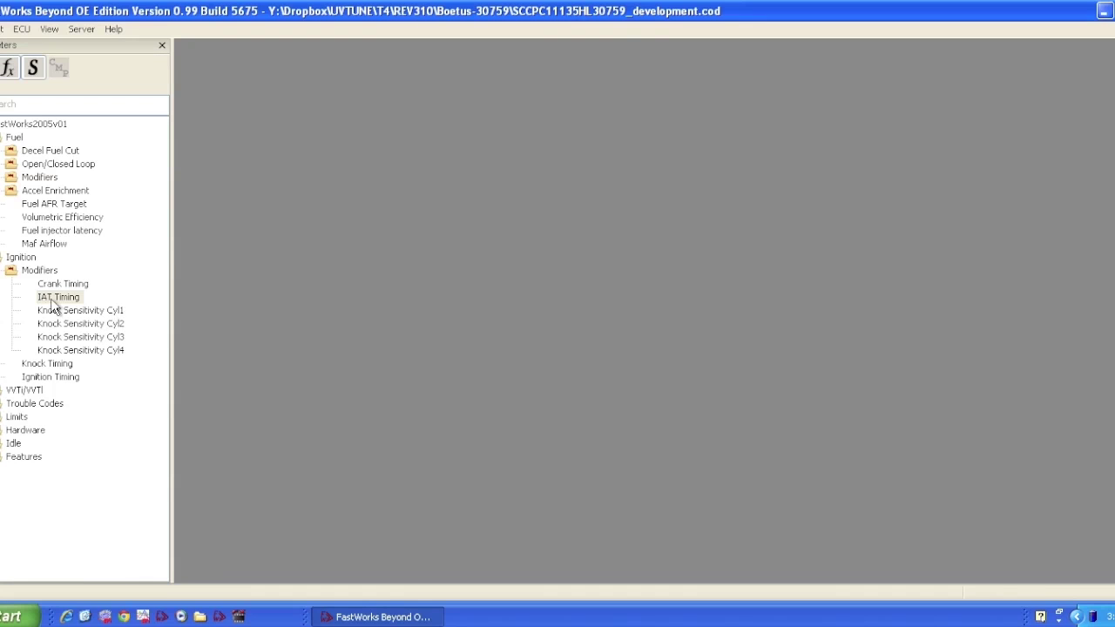
{"action": "left_click", "coordinate": [3, 275]}
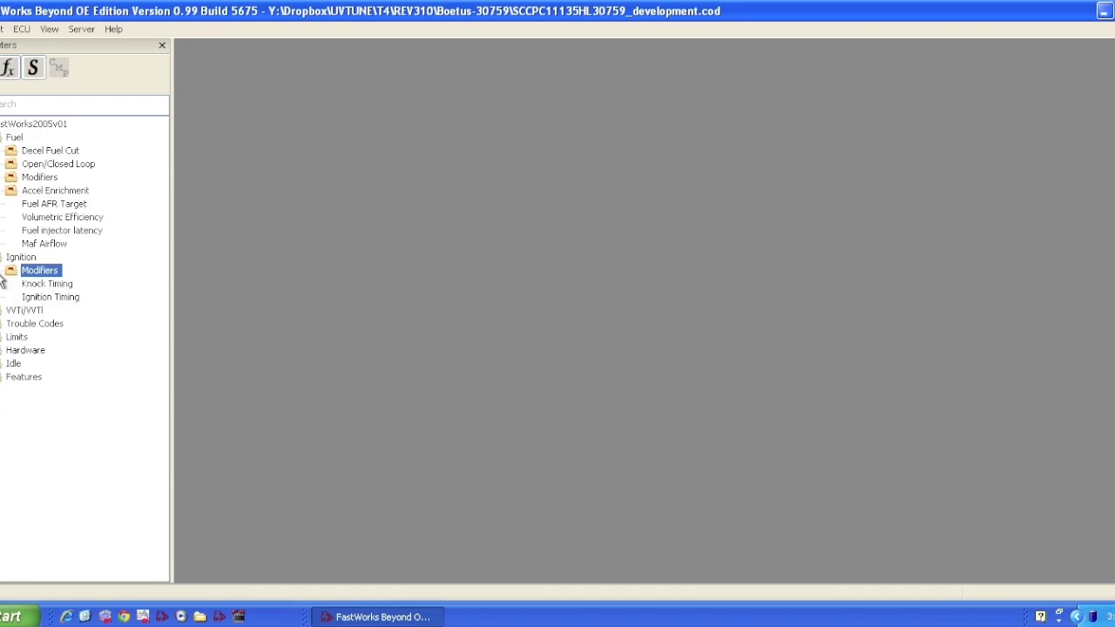
Step: Review the VVTi/VVTl Scalars, and open the Intake Cam Advance (High) table for examination
{"action": "left_click", "coordinate": [2, 310]}
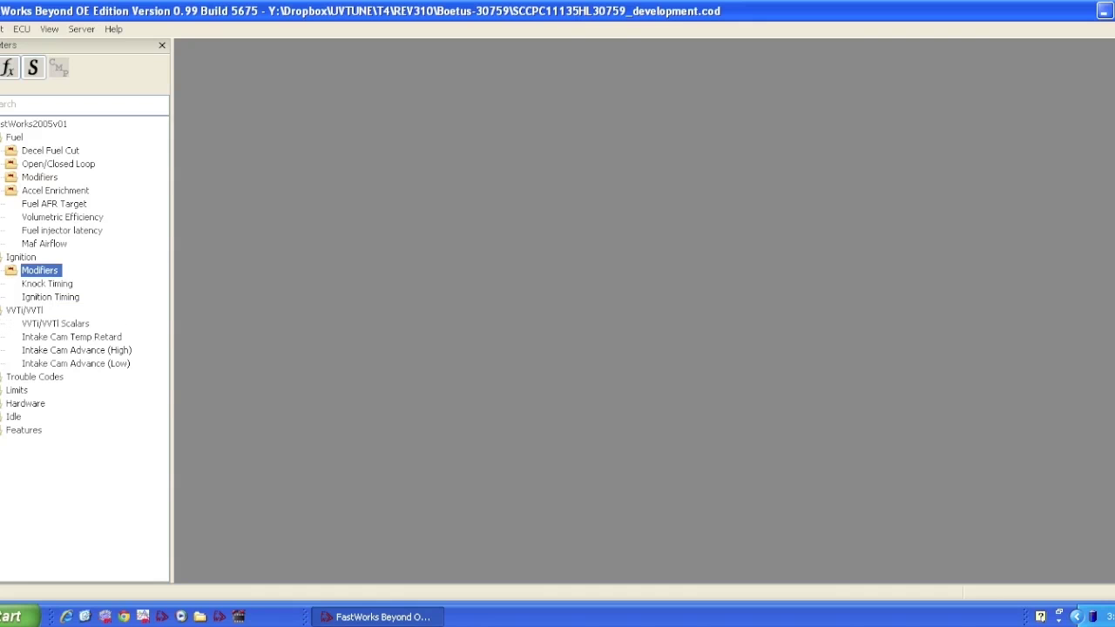
{"action": "double_click", "coordinate": [73, 327]}
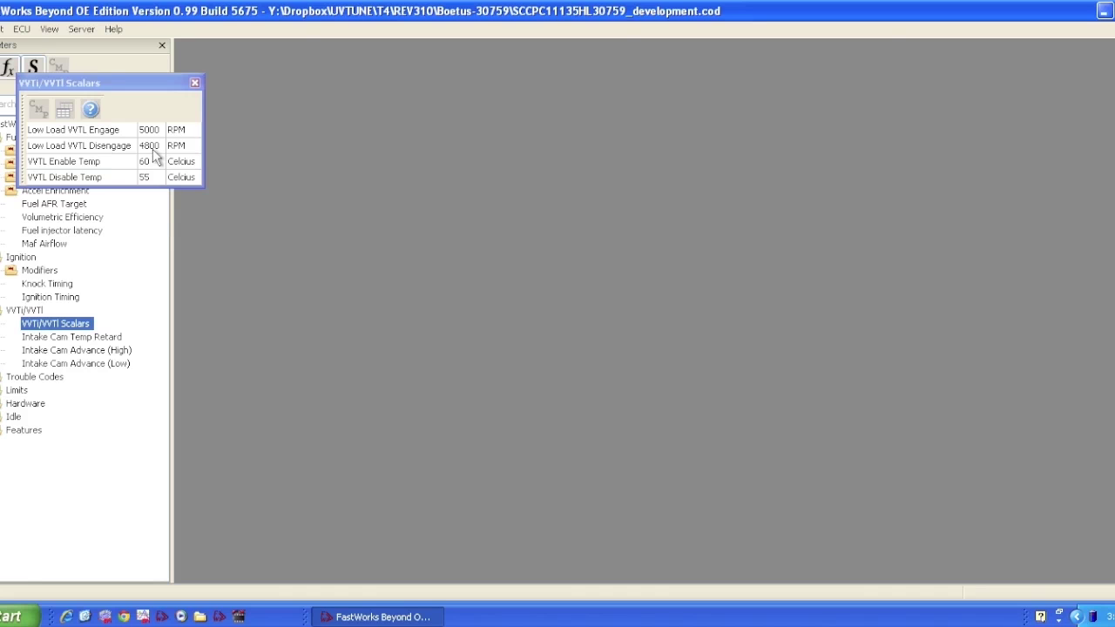
{"action": "left_click", "coordinate": [194, 82]}
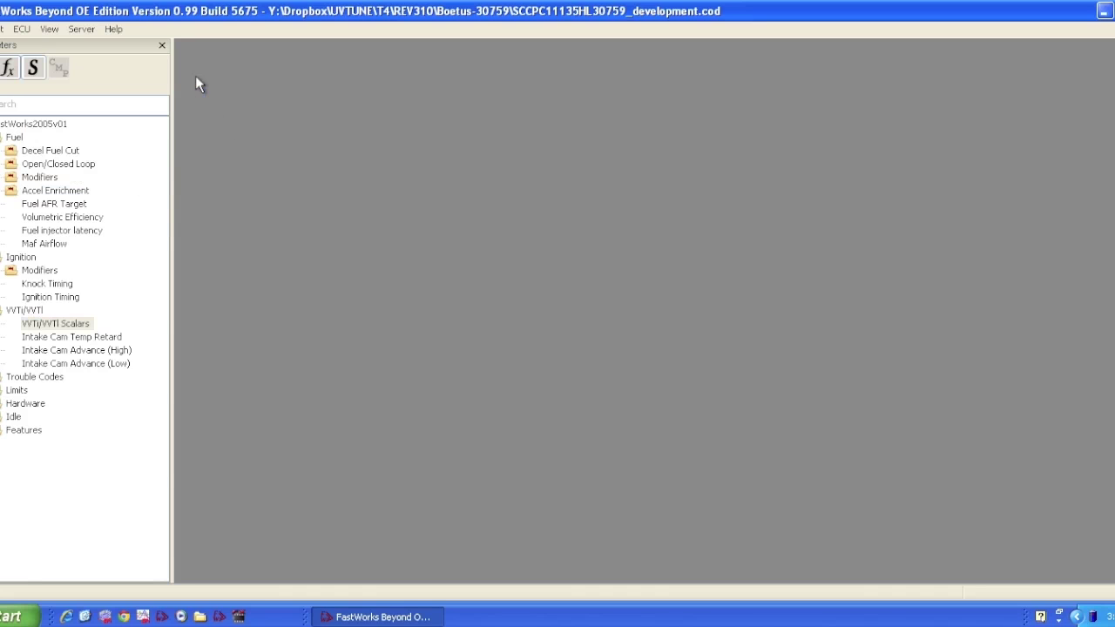
{"action": "double_click", "coordinate": [98, 350]}
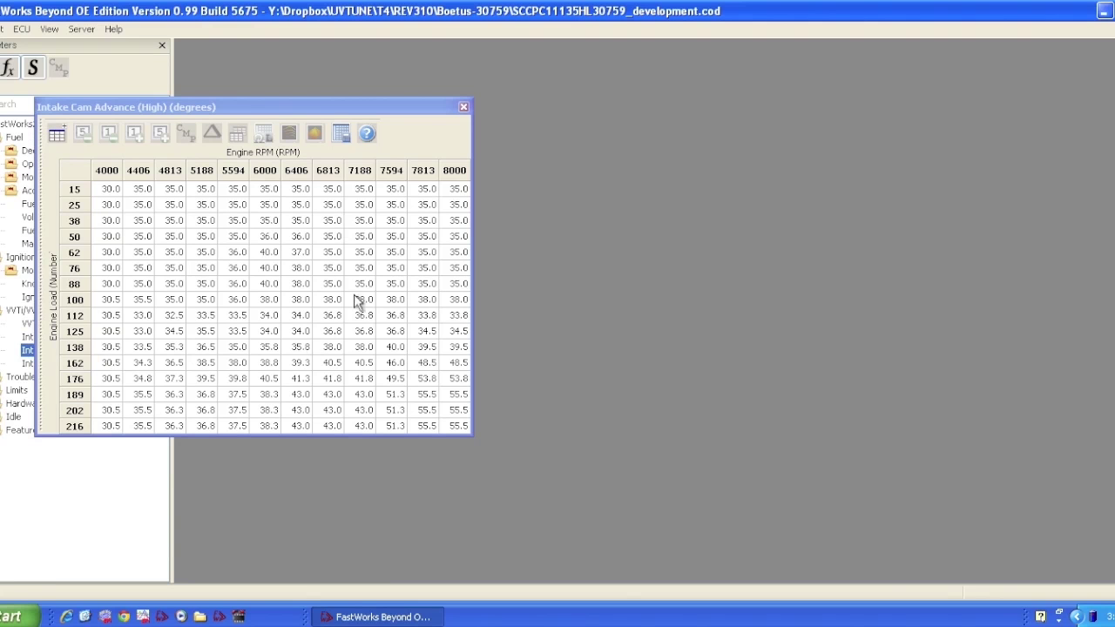
Step: Close the Intake Cam Advance (High) table, and review the Intake Cam Advance (Low) table, closing it when finished
{"action": "left_click", "coordinate": [463, 107]}
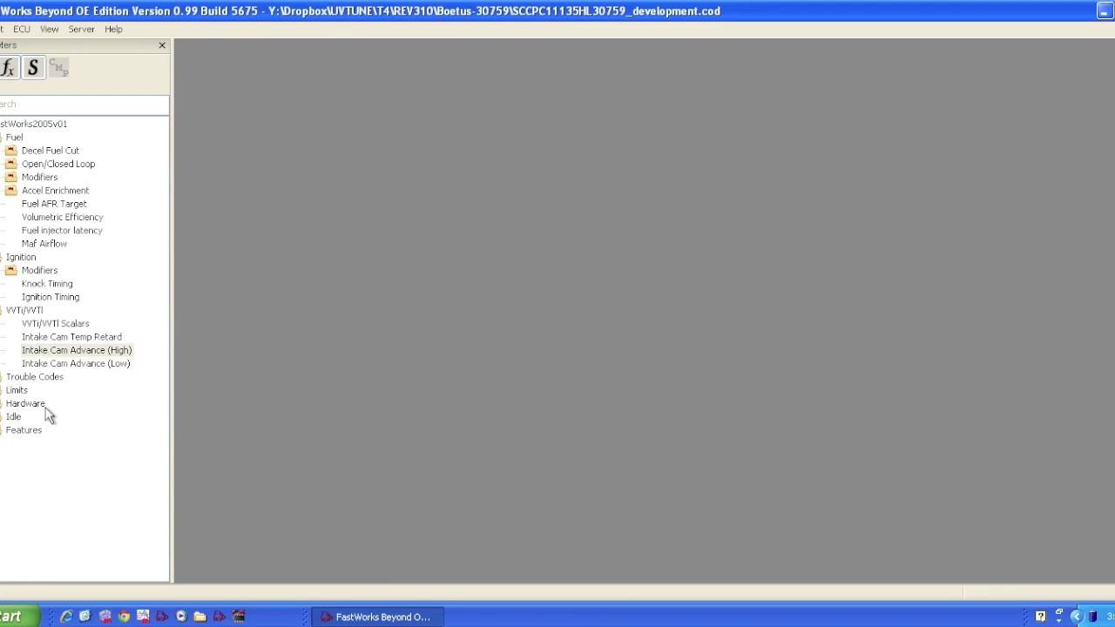
{"action": "double_click", "coordinate": [93, 365]}
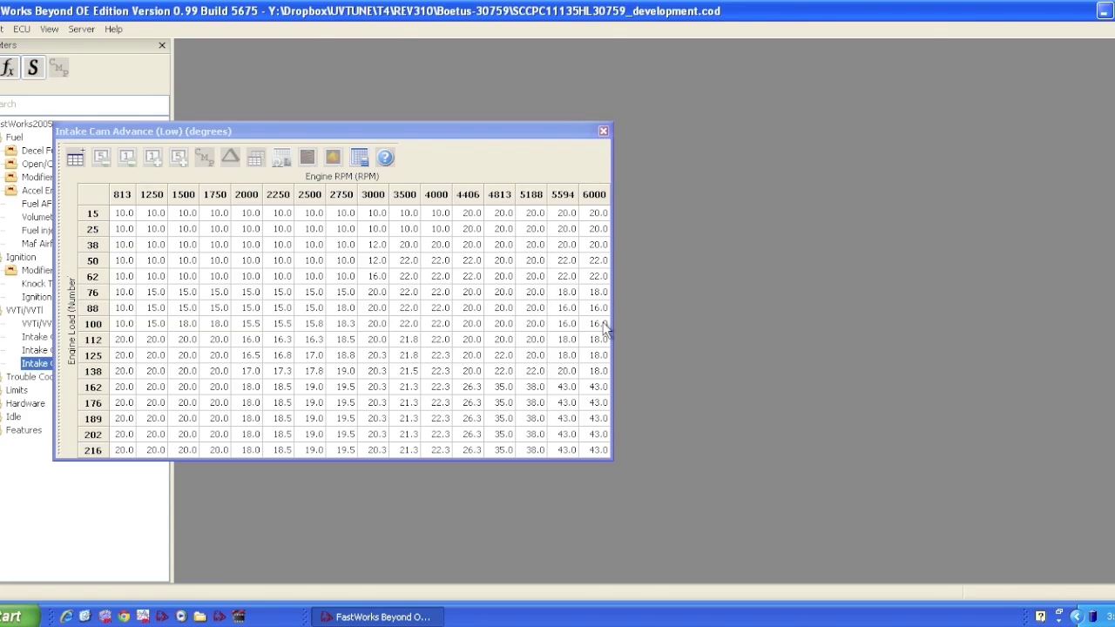
{"action": "left_click", "coordinate": [603, 131]}
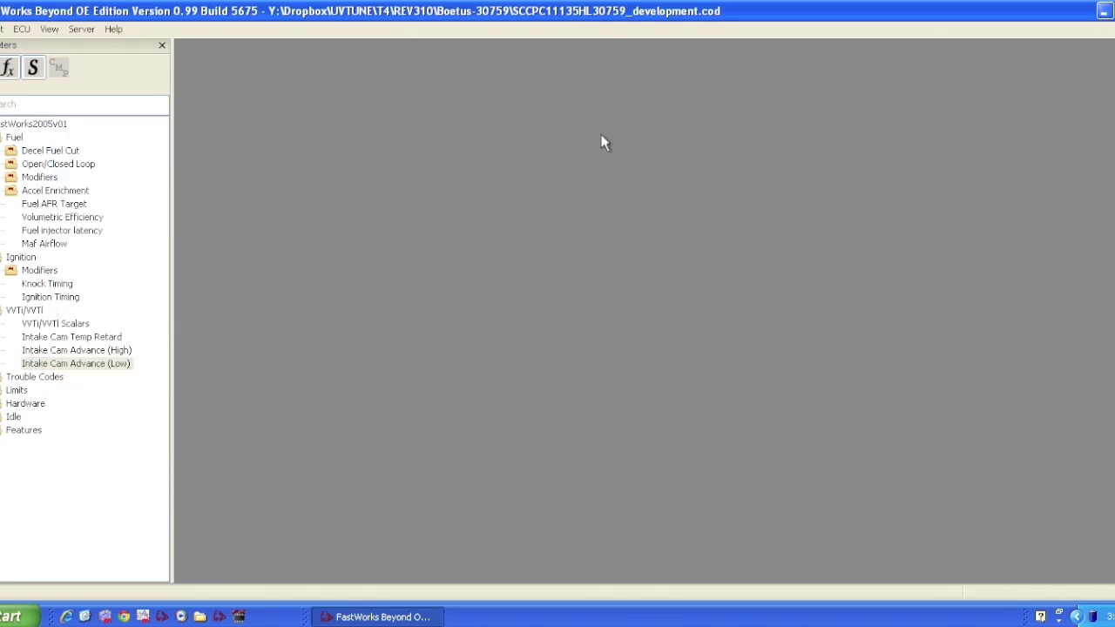
Step: Review the P013x Scalars among the Trouble Codes, toggle P0135 Enabled off and back on, and close the window
{"action": "left_click", "coordinate": [34, 377]}
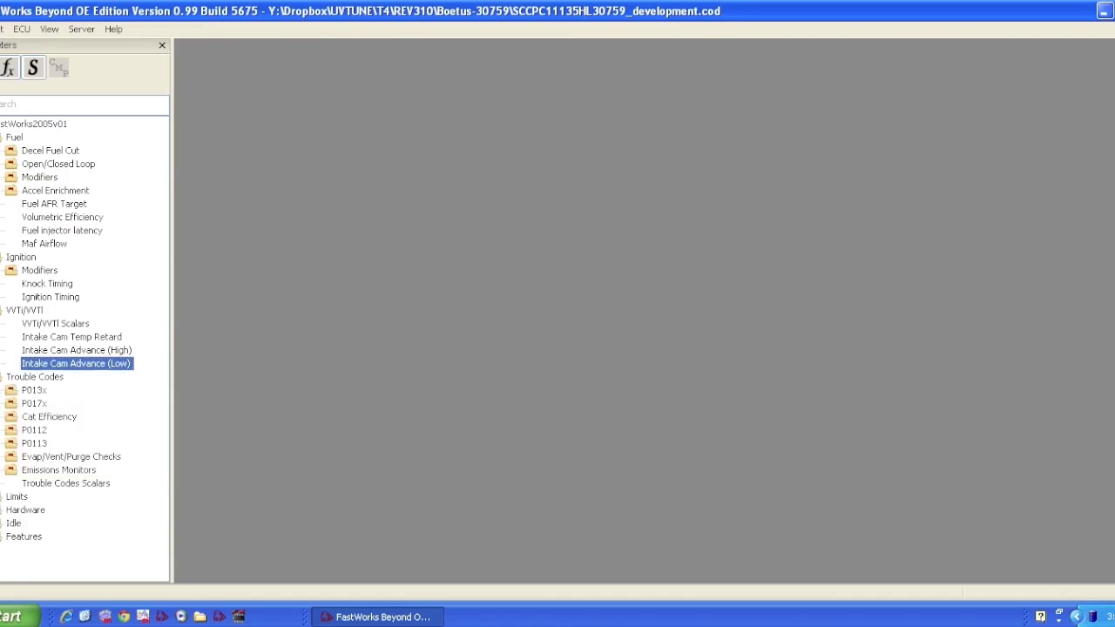
{"action": "left_click", "coordinate": [2, 391]}
{"action": "left_click", "coordinate": [74, 409]}
{"action": "double_click", "coordinate": [73, 410]}
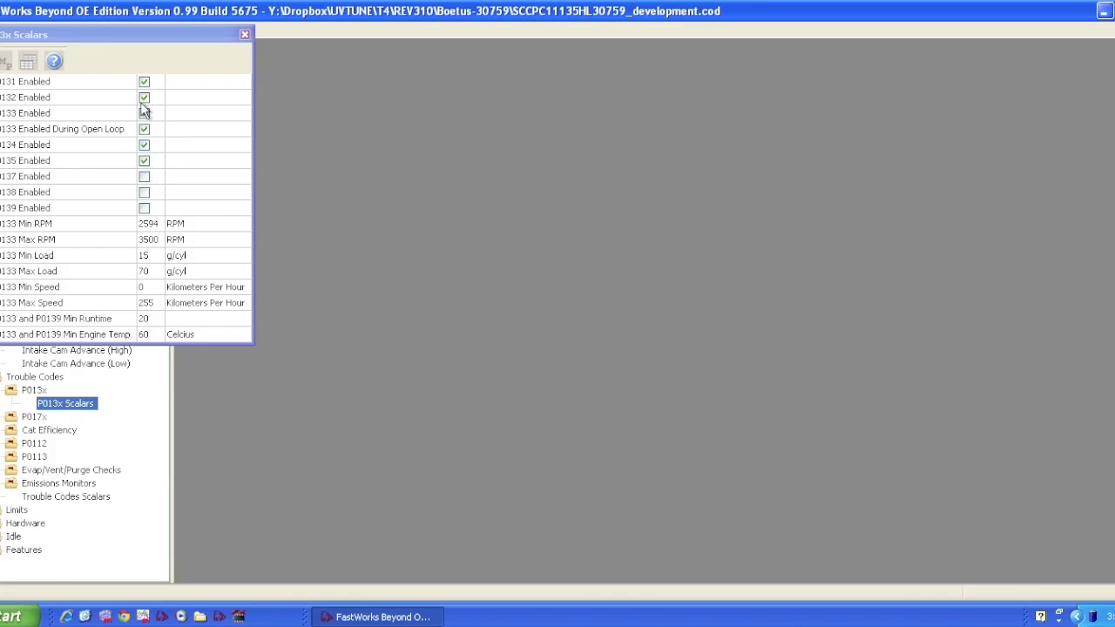
{"action": "left_click", "coordinate": [144, 160]}
{"action": "left_click", "coordinate": [144, 160]}
{"action": "left_click", "coordinate": [248, 44]}
{"action": "left_click", "coordinate": [245, 36]}
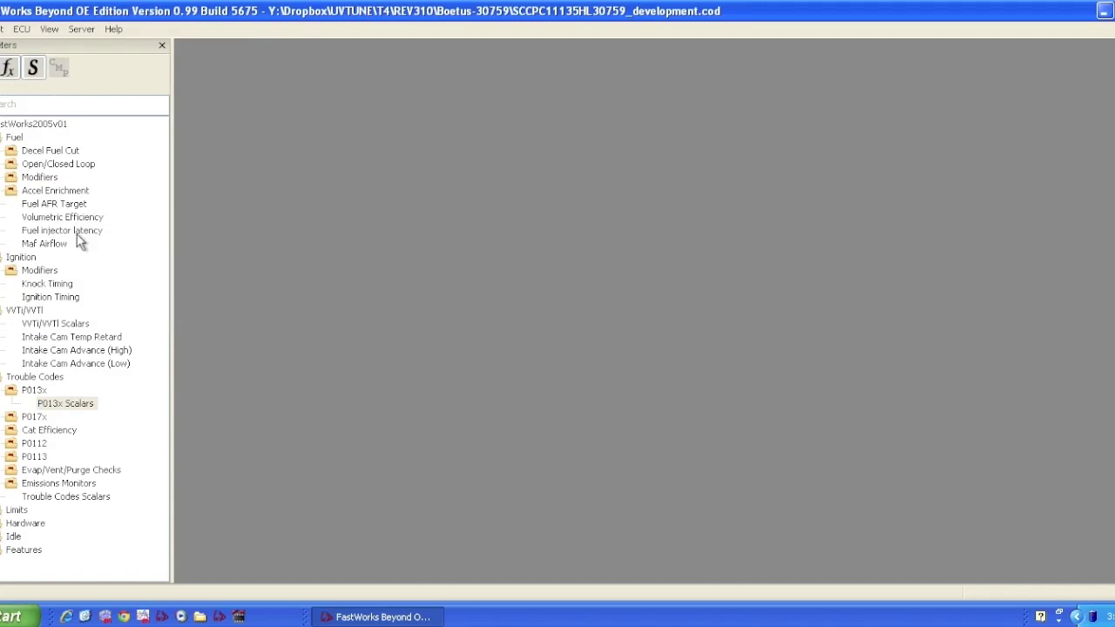
Step: Review the Trouble Codes Scalars, moving their window clear of the parameter tree, and close it when finished
{"action": "double_click", "coordinate": [61, 500]}
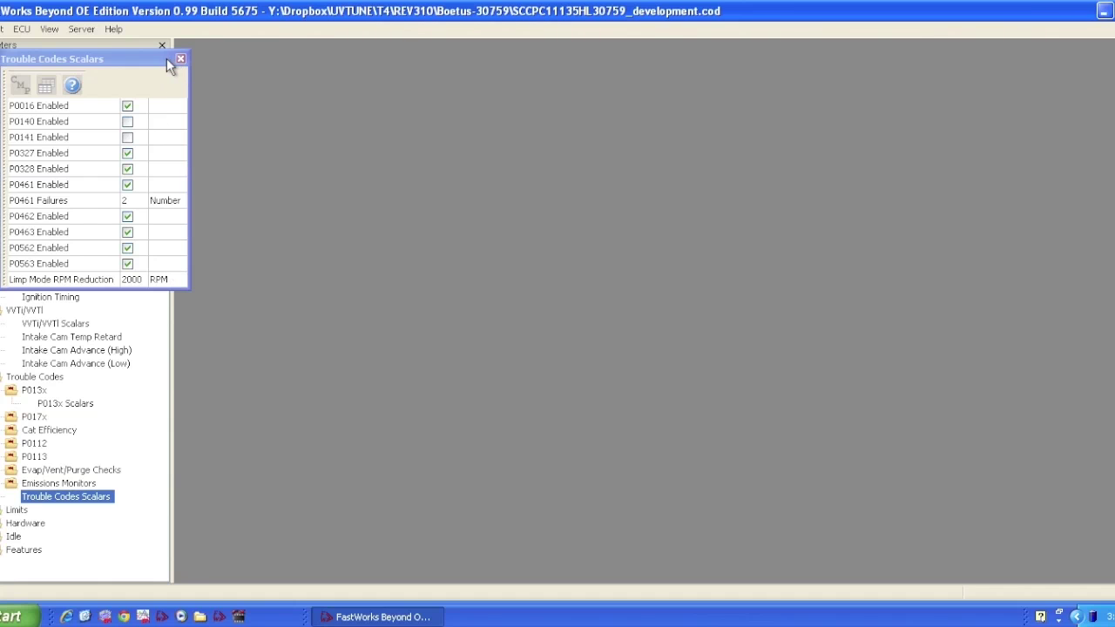
{"action": "left_click_drag", "start_coordinate": [167, 61], "coordinate": [340, 73]}
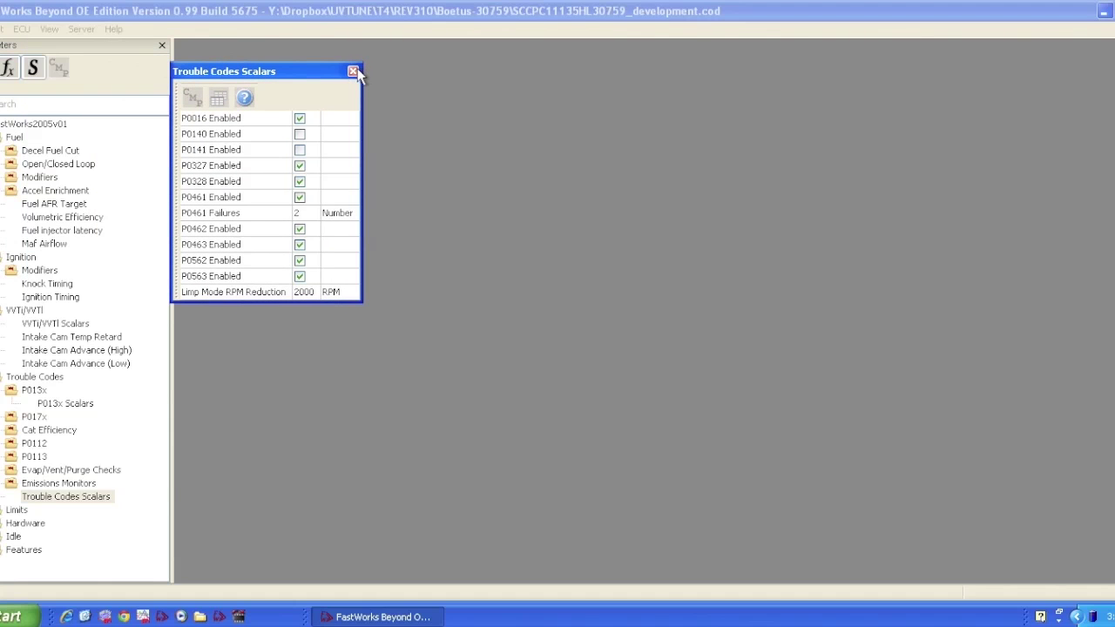
{"action": "left_click", "coordinate": [353, 72]}
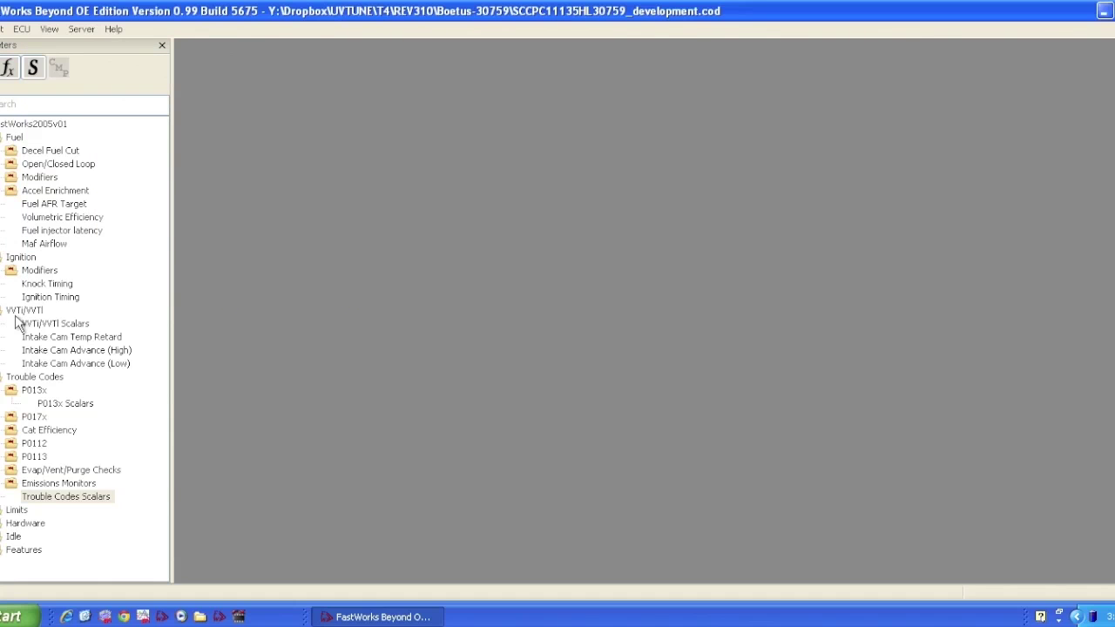
Step: Open the Revlimit by Temperature table in the Limits category and expand it to its full grid of cells
{"action": "left_click", "coordinate": [2, 511]}
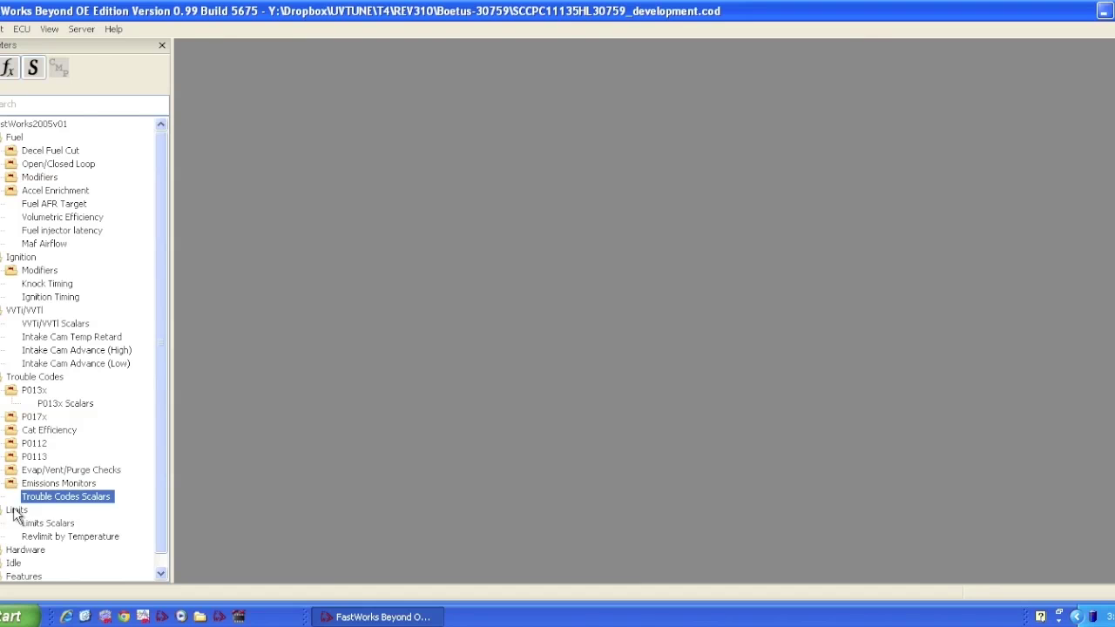
{"action": "double_click", "coordinate": [76, 539]}
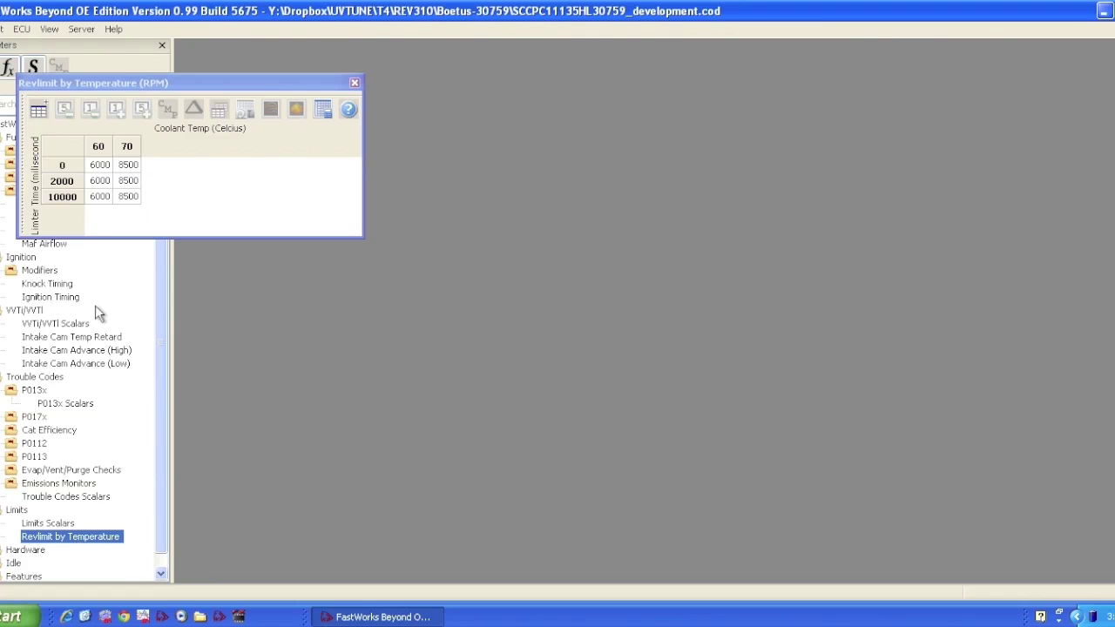
{"action": "left_click", "coordinate": [39, 110]}
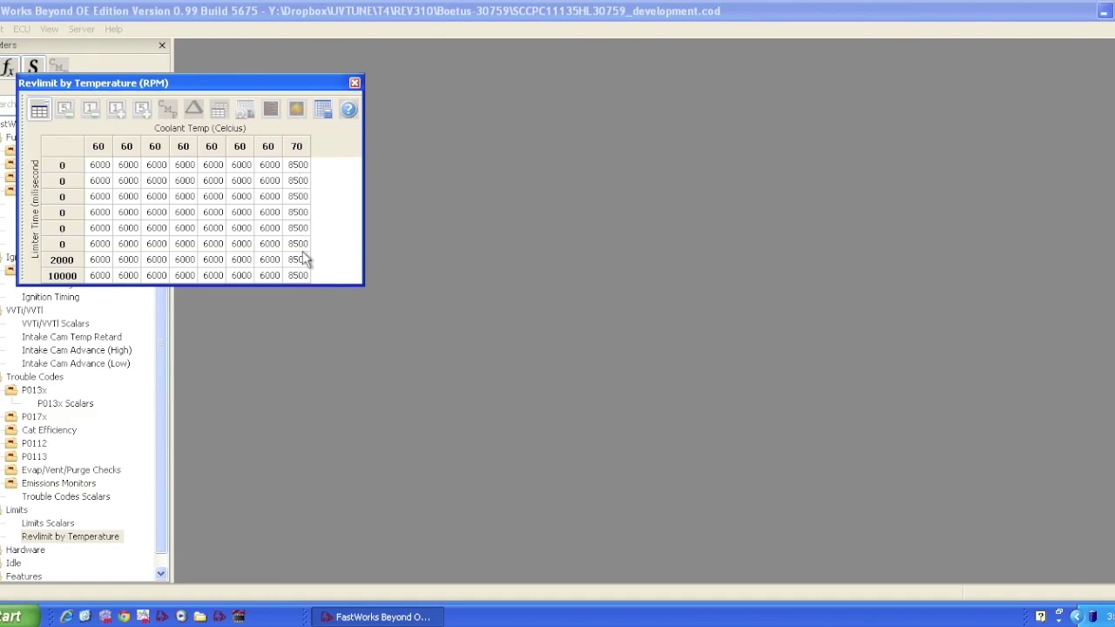
Step: Set every rev limit in the 70 °C column to 8000 RPM, and check the column in the condensed table view
{"action": "left_click", "coordinate": [298, 199]}
{"action": "double_click", "coordinate": [299, 199]}
{"action": "left_click_drag", "start_coordinate": [298, 165], "coordinate": [298, 264]}
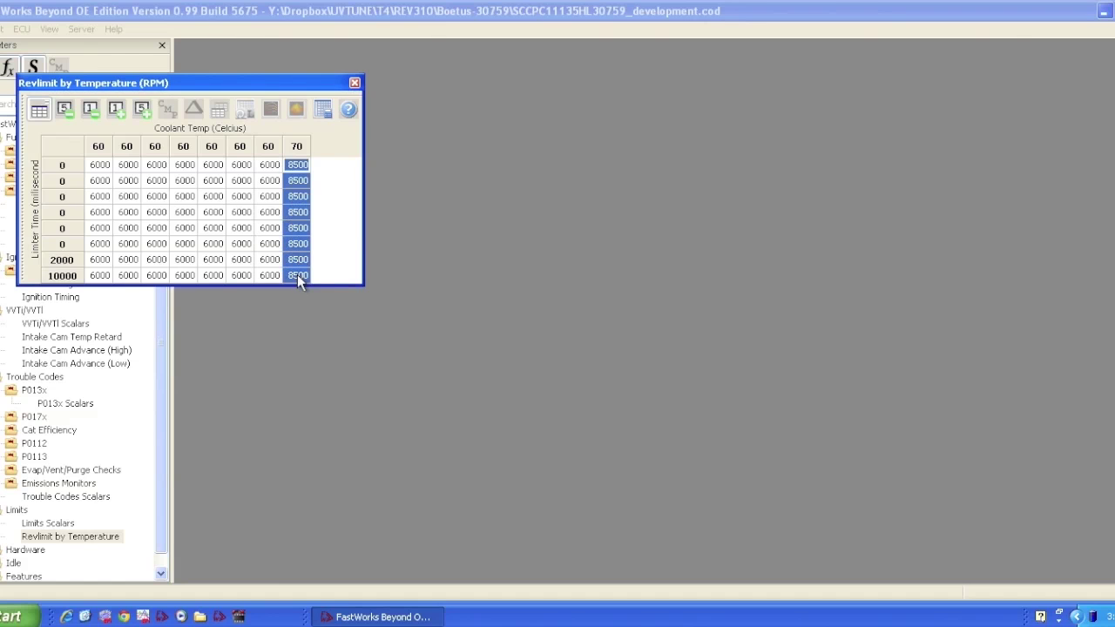
{"action": "right_click", "coordinate": [297, 274]}
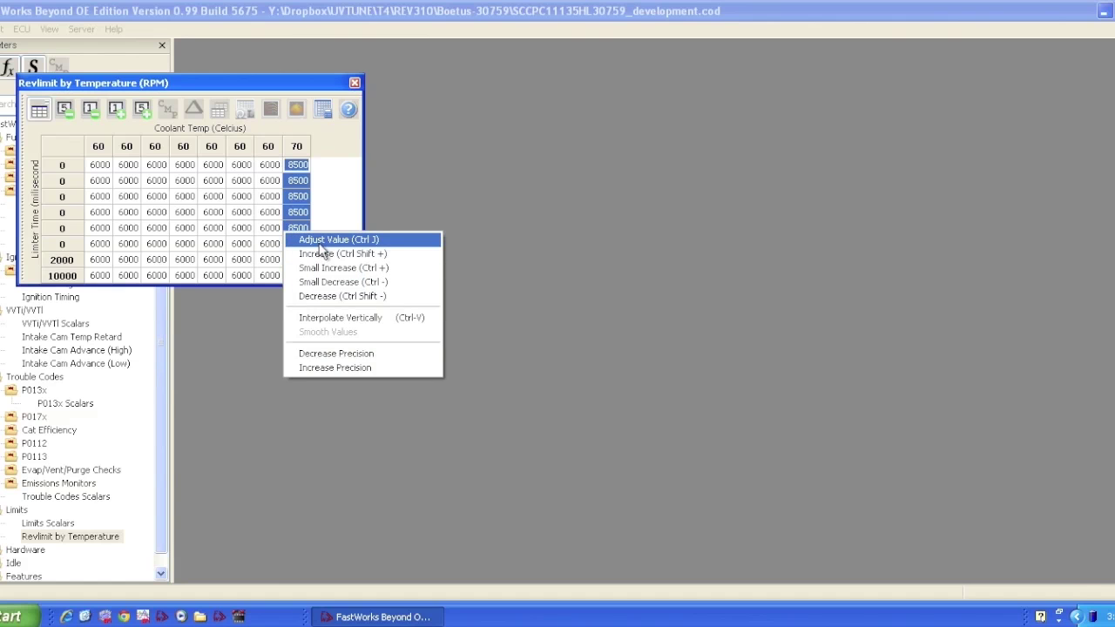
{"action": "left_click", "coordinate": [321, 244]}
{"action": "left_click", "coordinate": [261, 213]}
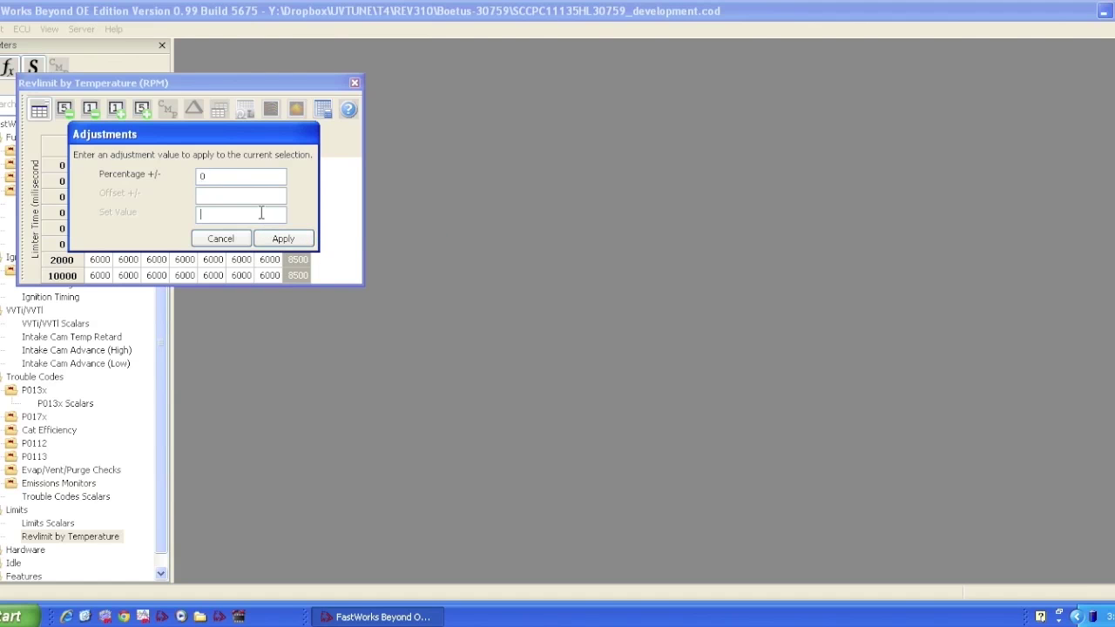
{"action": "type", "text": "8000"}
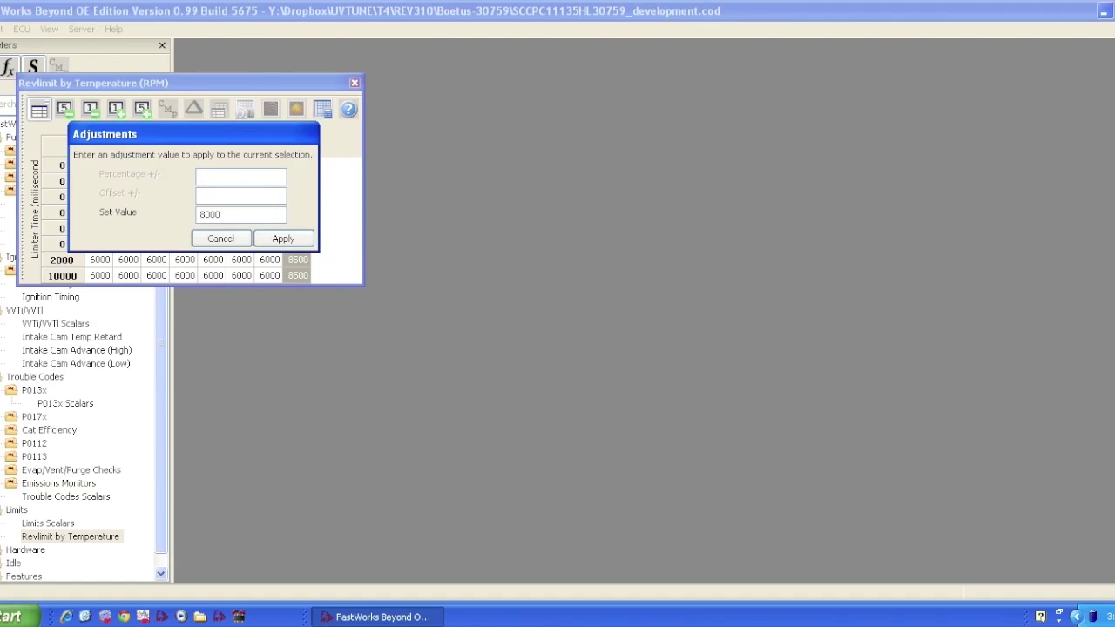
{"action": "left_click", "coordinate": [284, 239]}
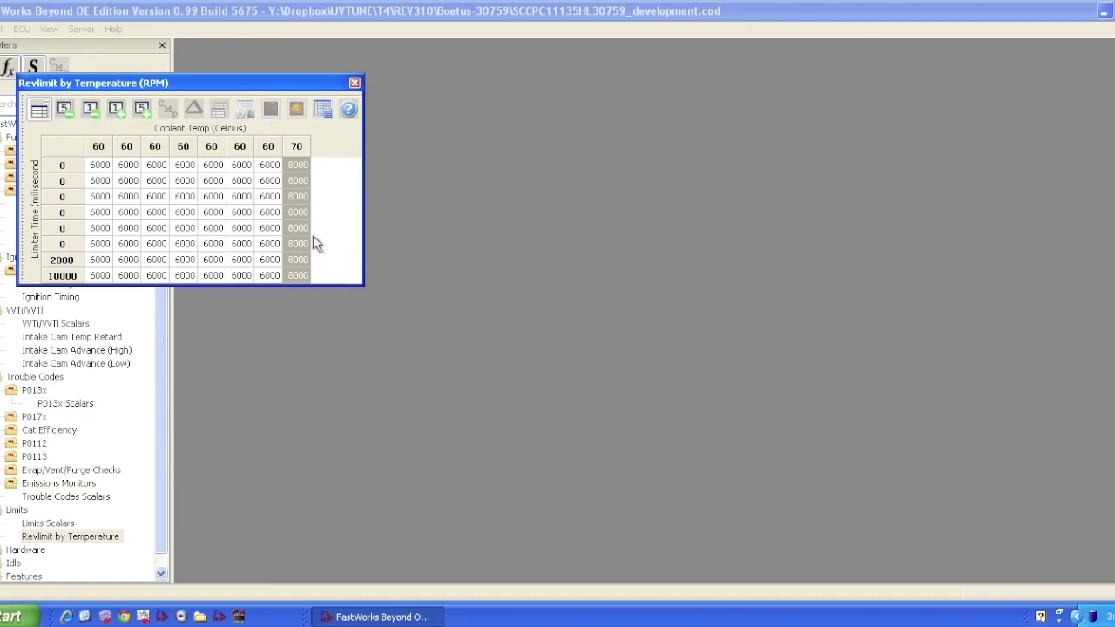
{"action": "left_click", "coordinate": [40, 111]}
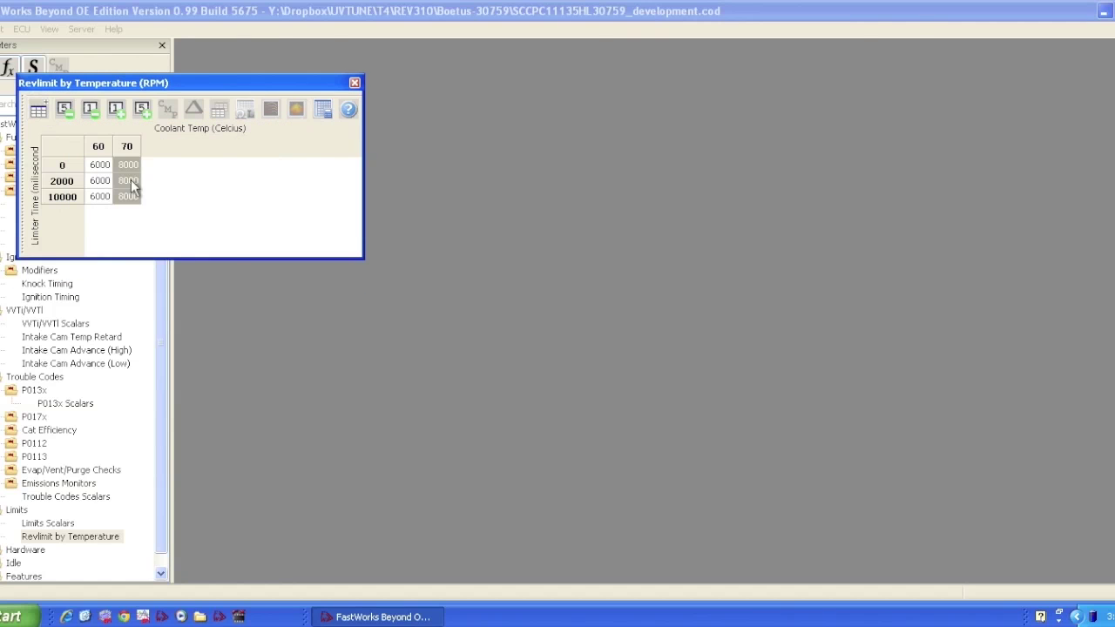
{"action": "left_click", "coordinate": [38, 111]}
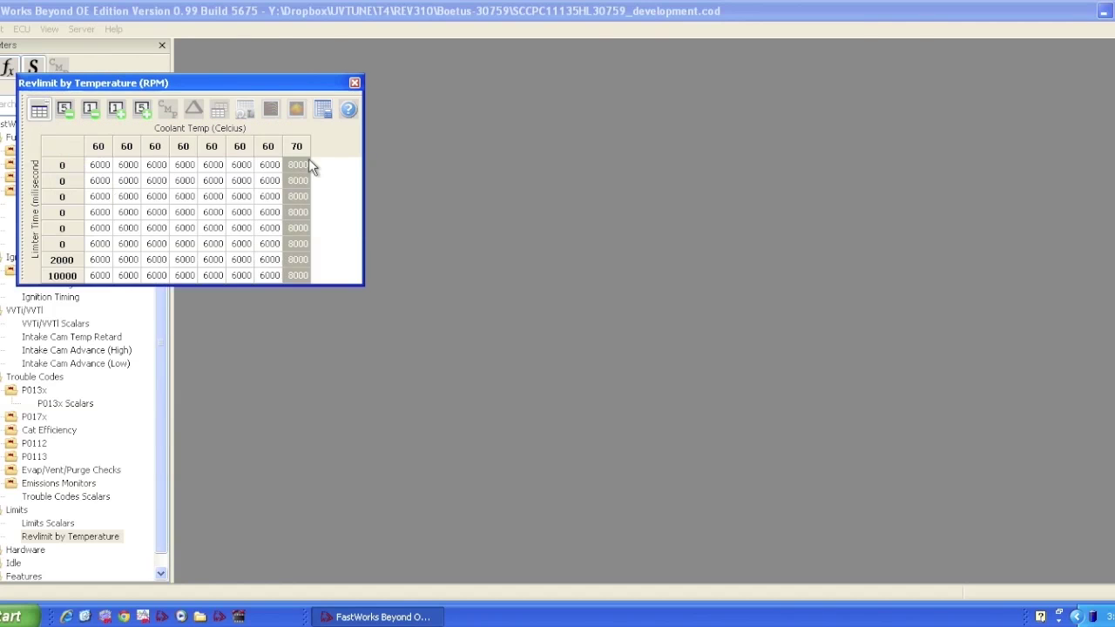
Step: Set every rev limit in the 70 °C column to 8500 RPM with a value adjustment, and close the Revlimit by Temperature table
{"action": "left_click_drag", "start_coordinate": [298, 165], "coordinate": [293, 303]}
{"action": "type", "text": "9"}
{"action": "key", "text": "BackSpace"}
{"action": "left_click", "coordinate": [296, 261]}
{"action": "left_click_drag", "start_coordinate": [298, 165], "coordinate": [293, 288]}
{"action": "right_click", "coordinate": [293, 277]}
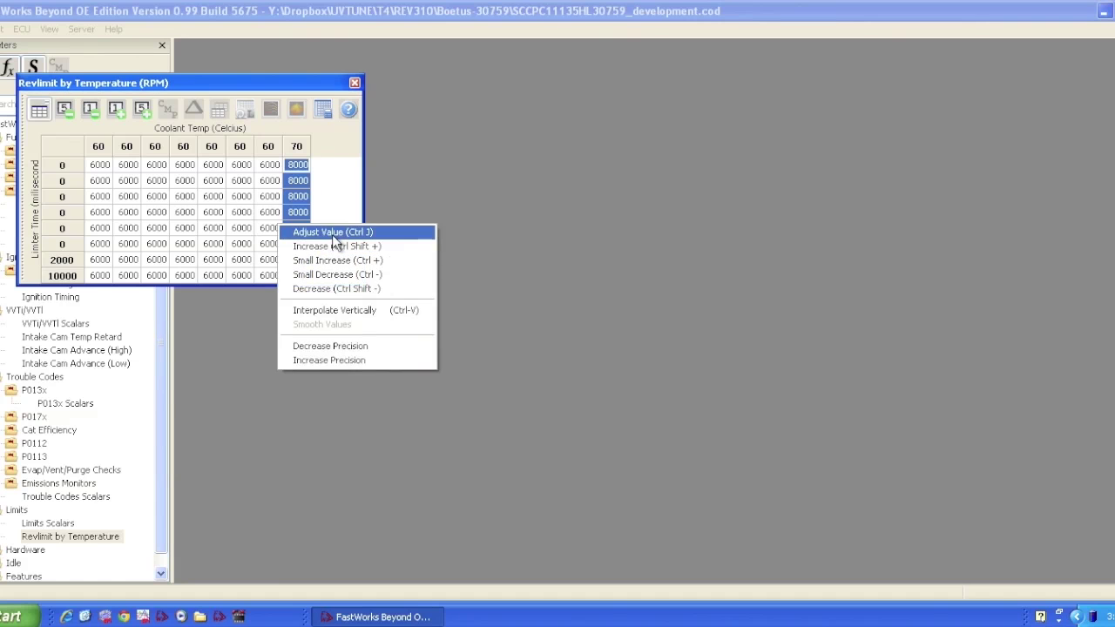
{"action": "left_click", "coordinate": [337, 242]}
{"action": "left_click", "coordinate": [241, 214]}
{"action": "type", "text": "8500"}
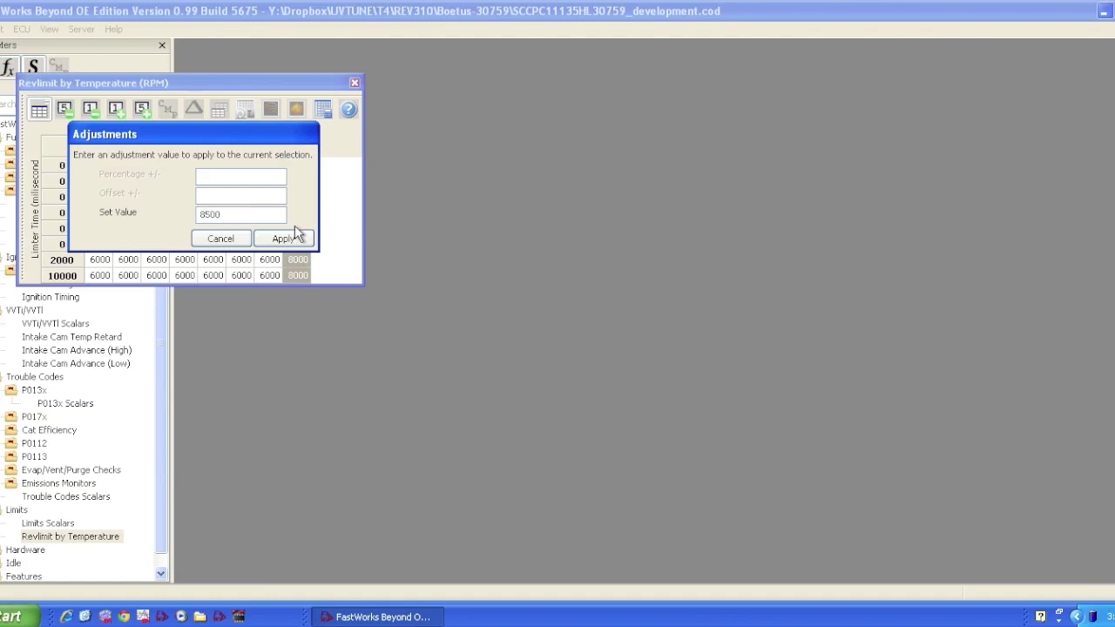
{"action": "left_click", "coordinate": [296, 241]}
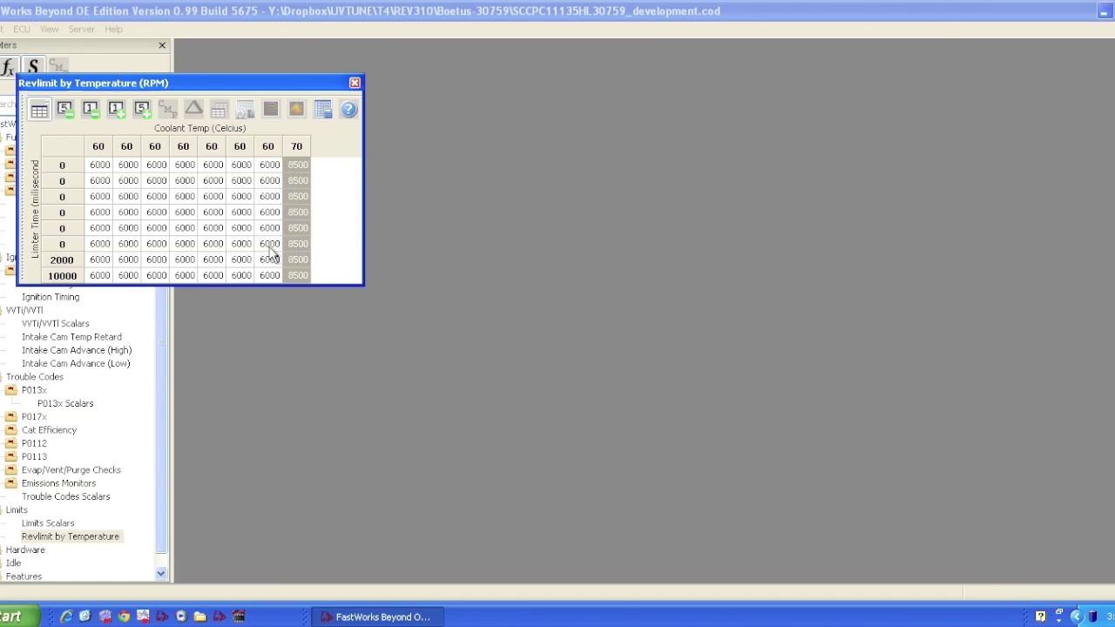
{"action": "left_click", "coordinate": [355, 82]}
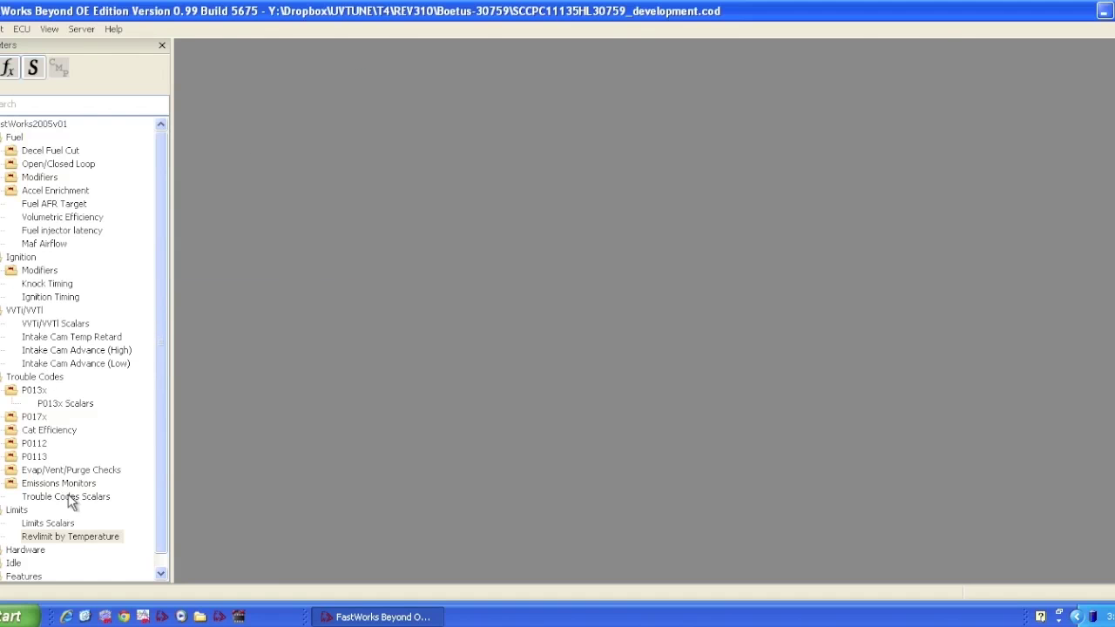
Step: Review the Shiftlight RPM before revlimiter table in the Features category, and close it when finished
{"action": "left_click_drag", "start_coordinate": [165, 484], "coordinate": [165, 517]}
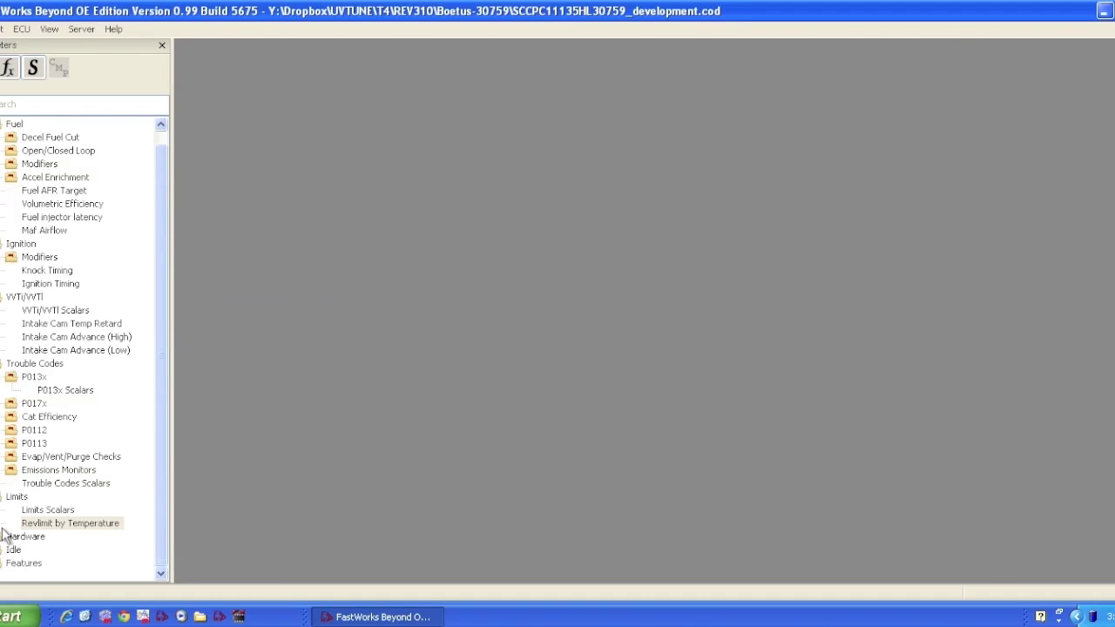
{"action": "scroll", "coordinate": [85, 349], "scroll_direction": "down", "scroll_amount": 1}
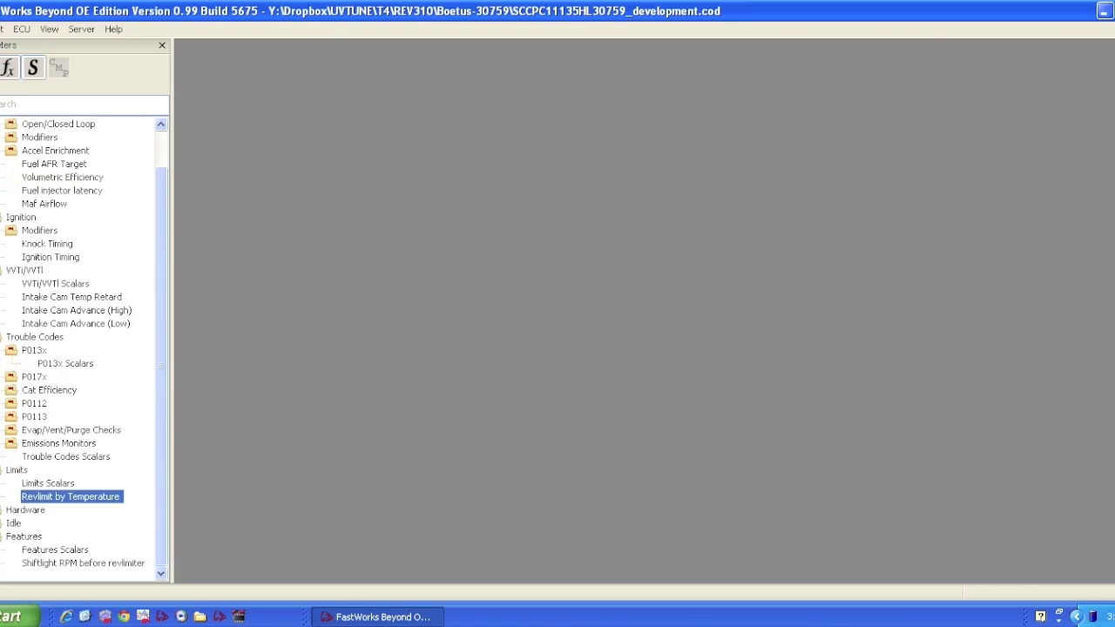
{"action": "left_click", "coordinate": [72, 566]}
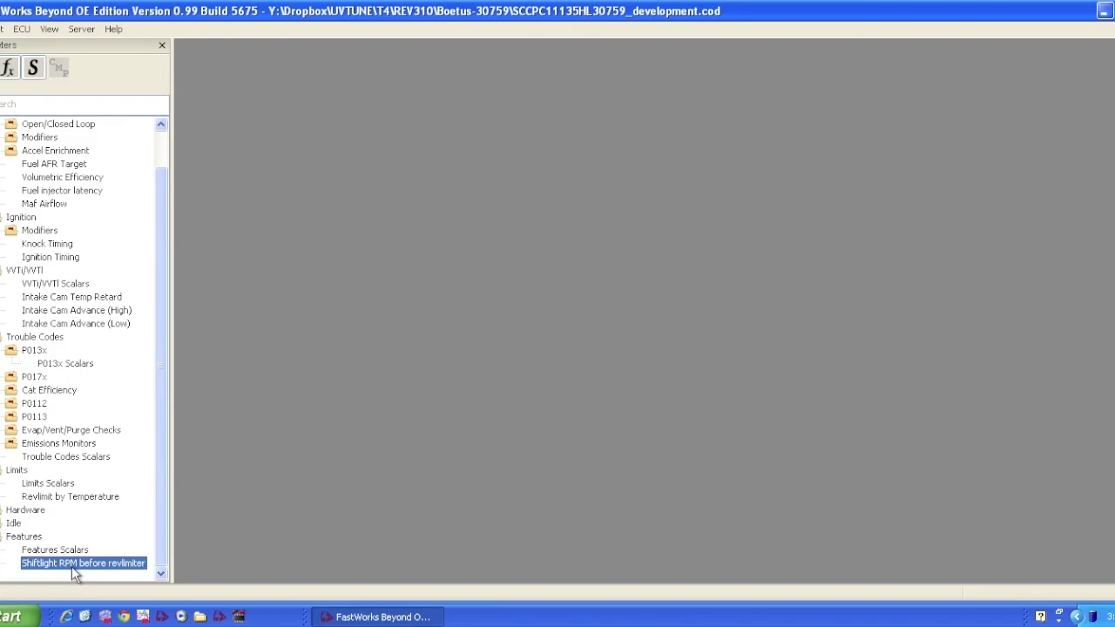
{"action": "double_click", "coordinate": [72, 567]}
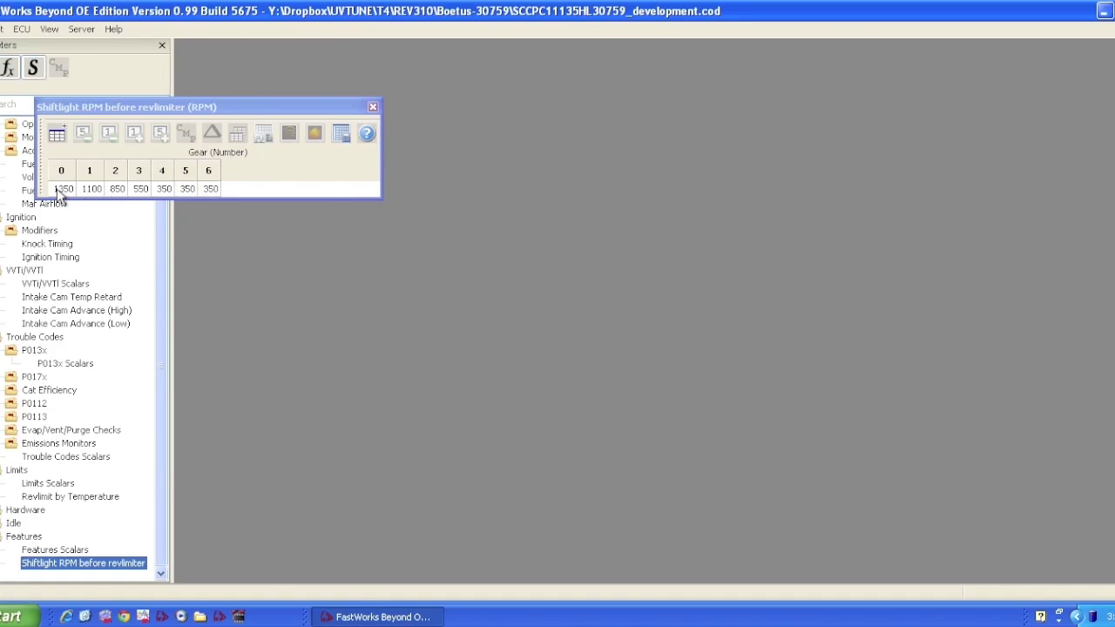
{"action": "left_click", "coordinate": [375, 121]}
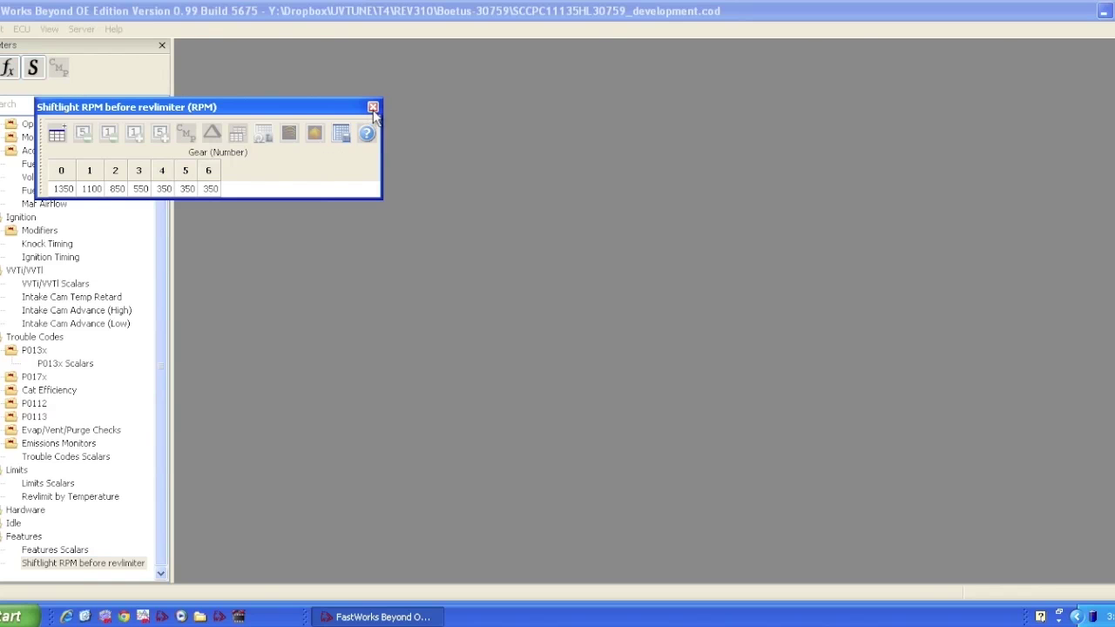
{"action": "left_click", "coordinate": [373, 108]}
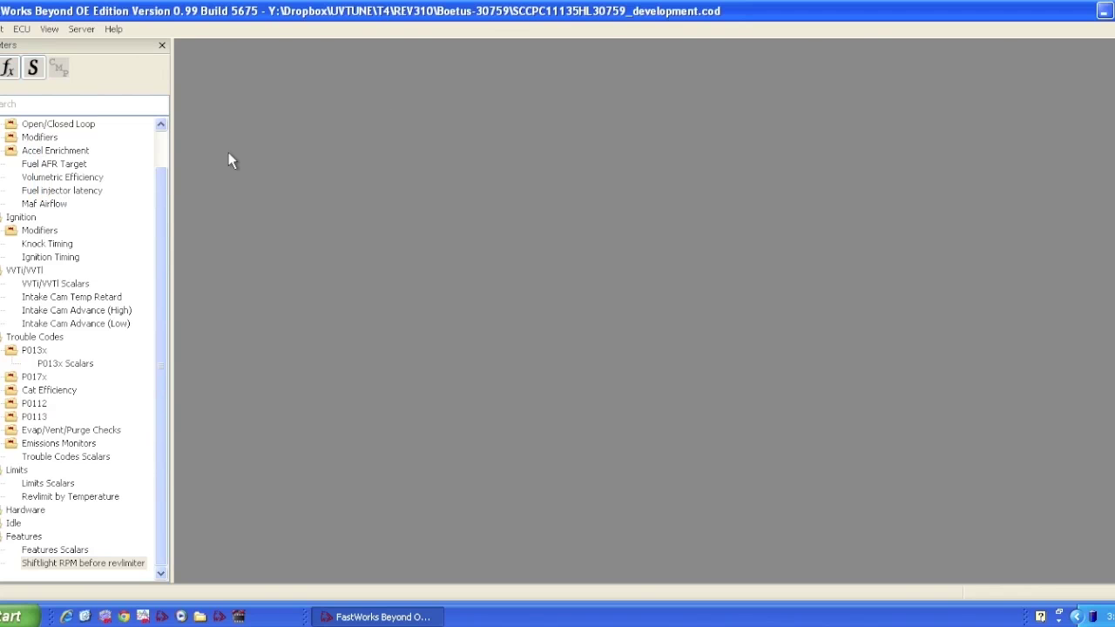
{"action": "left_click", "coordinate": [0, 29]}
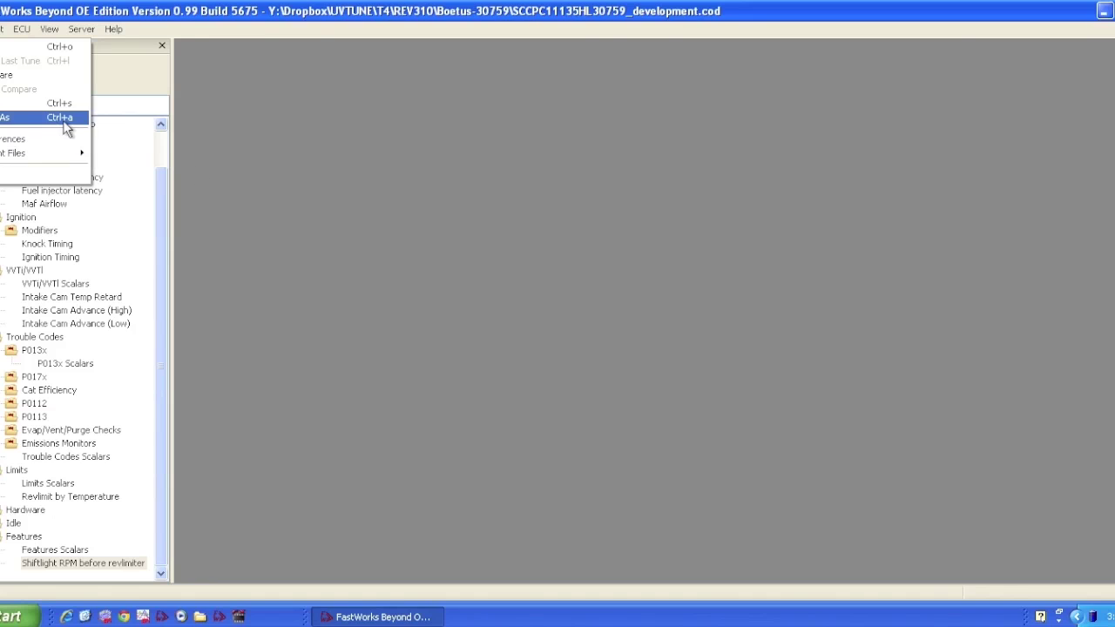
{"action": "left_click", "coordinate": [328, 138]}
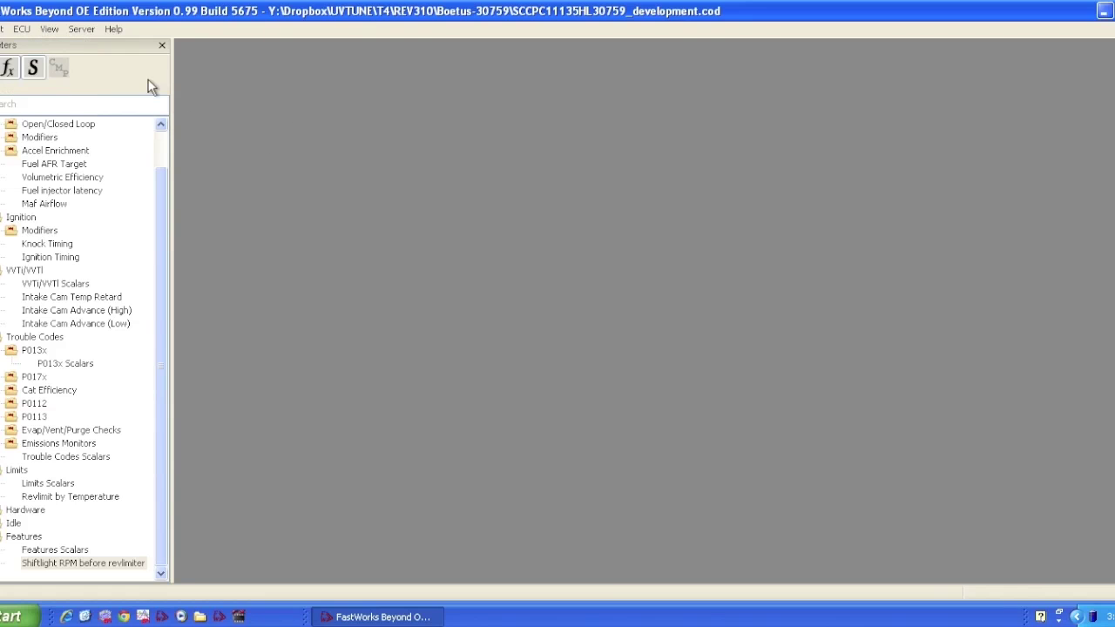